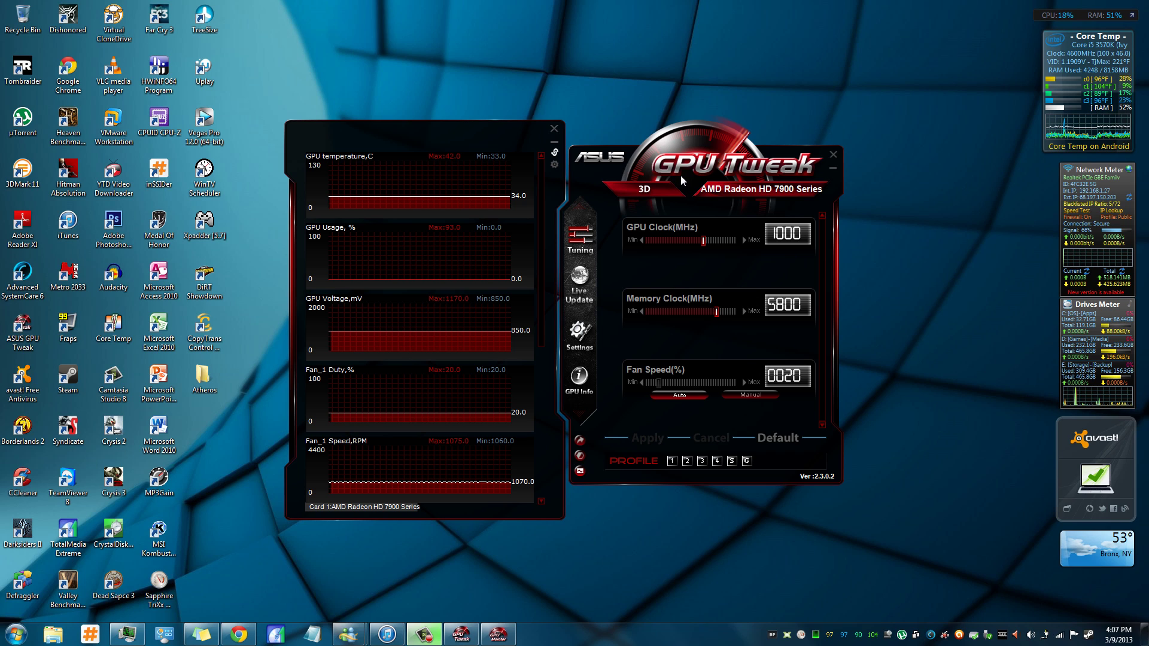
# Tick Power Target under Display Priority in GPU Tweak's Tuning settings, then review Tune Setting.
pyautogui.click(579, 331)
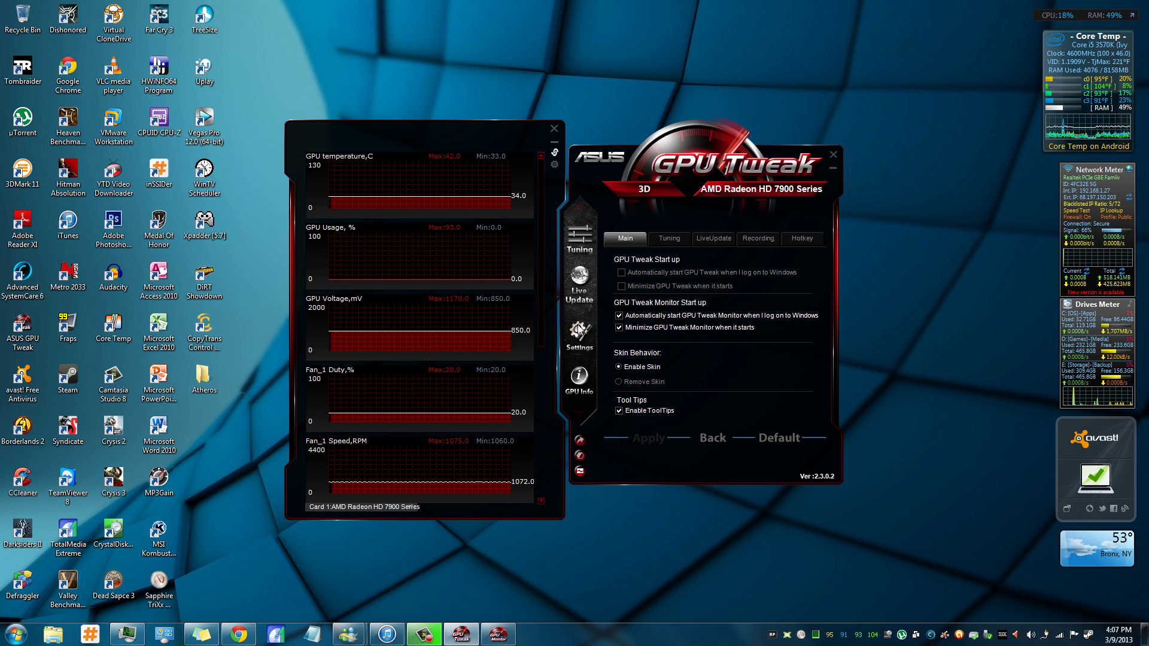
pyautogui.click(656, 239)
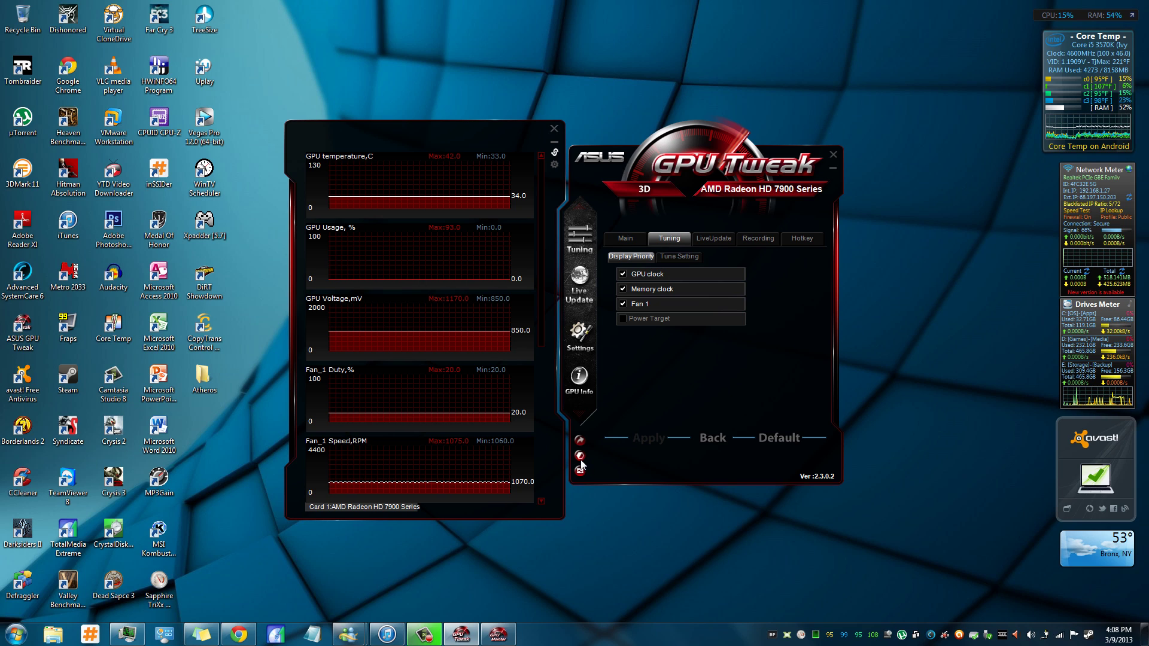
pyautogui.click(622, 319)
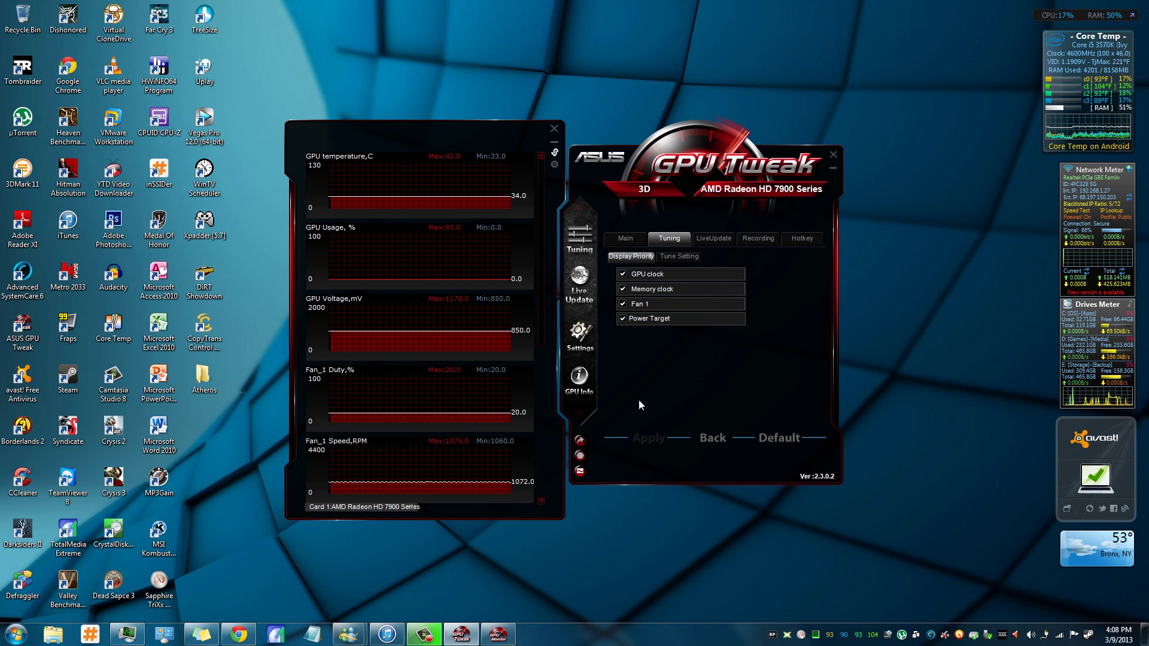
pyautogui.click(674, 258)
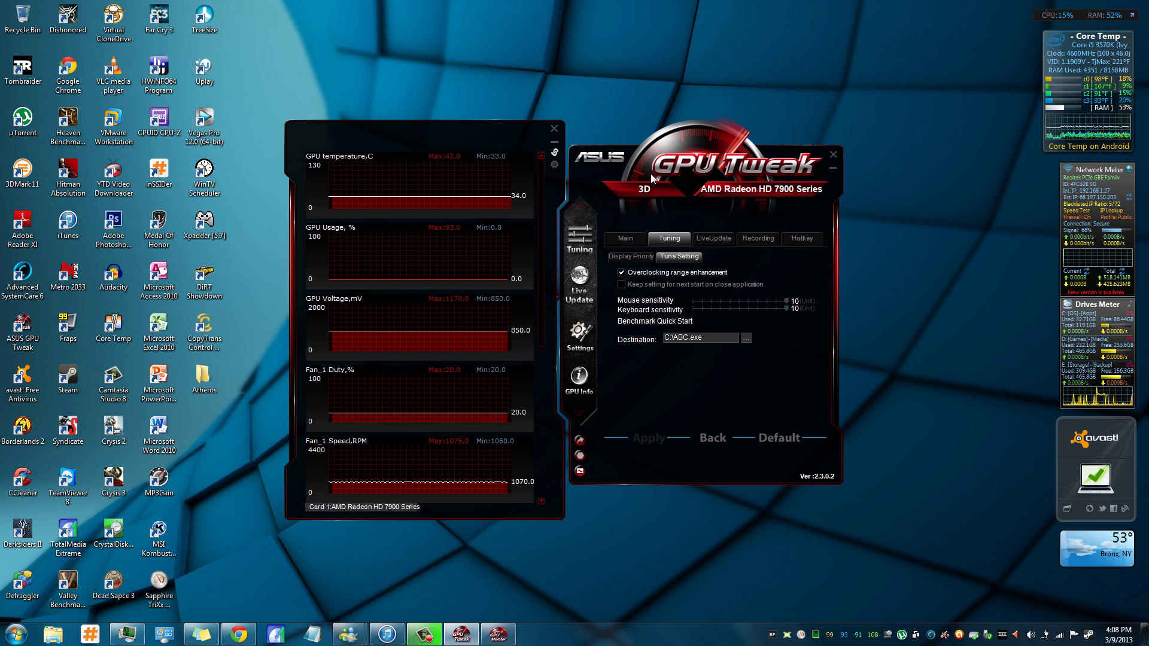
# Launch Catalyst Control Center from the desktop menu and open Performance > AMD OverDrive.
pyautogui.rightClick(637, 75)
pyautogui.click(663, 80)
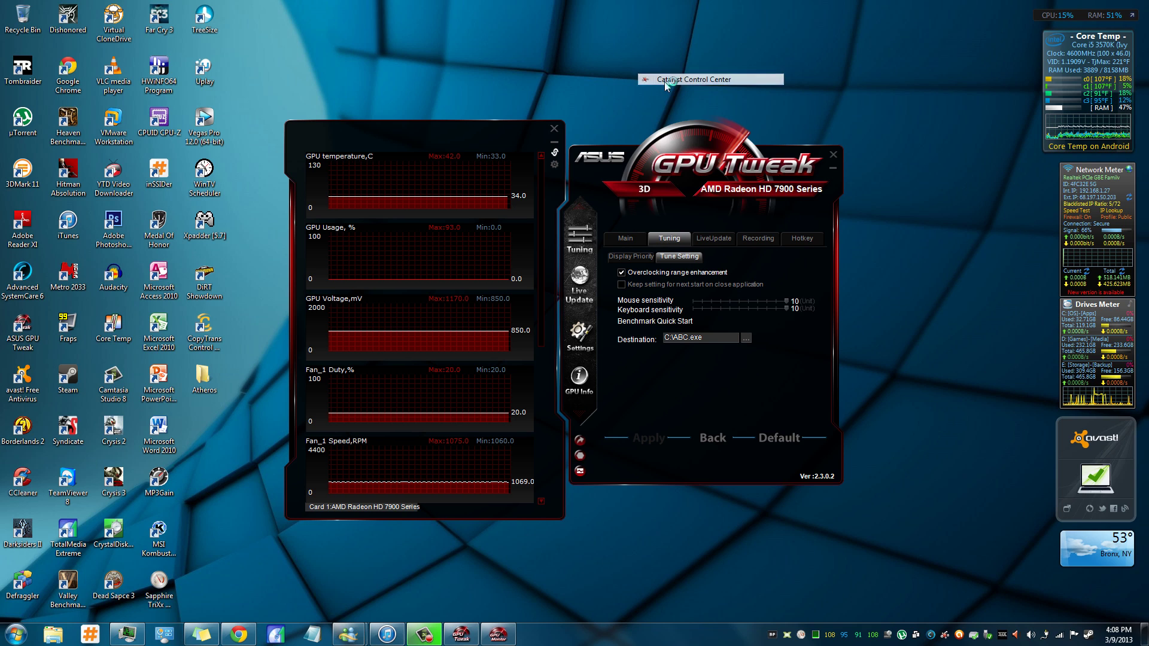
pyautogui.moveTo(265, 172); pyautogui.dragTo(488, 152)
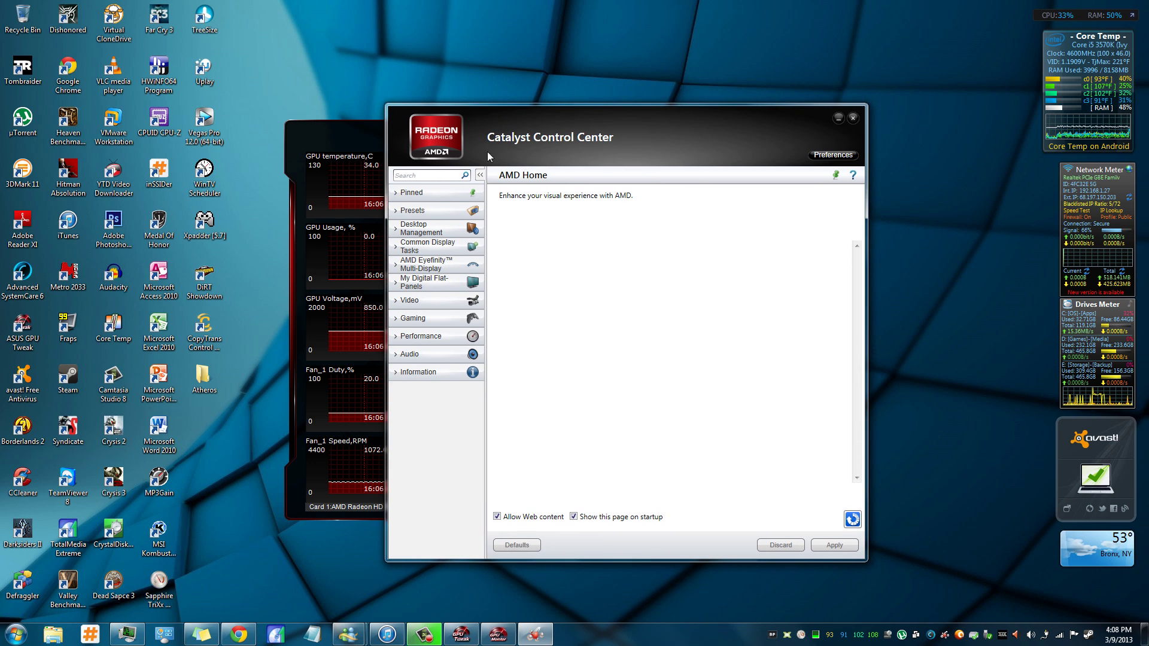
pyautogui.click(428, 335)
pyautogui.click(429, 351)
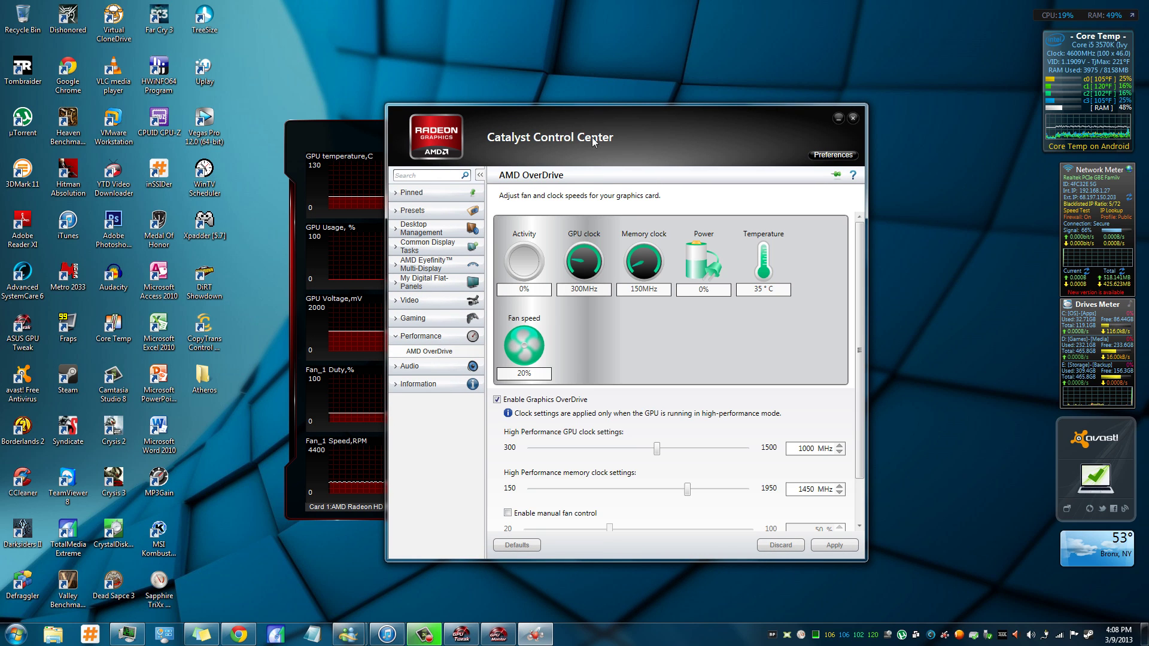
pyautogui.moveTo(577, 115); pyautogui.dragTo(299, 90)
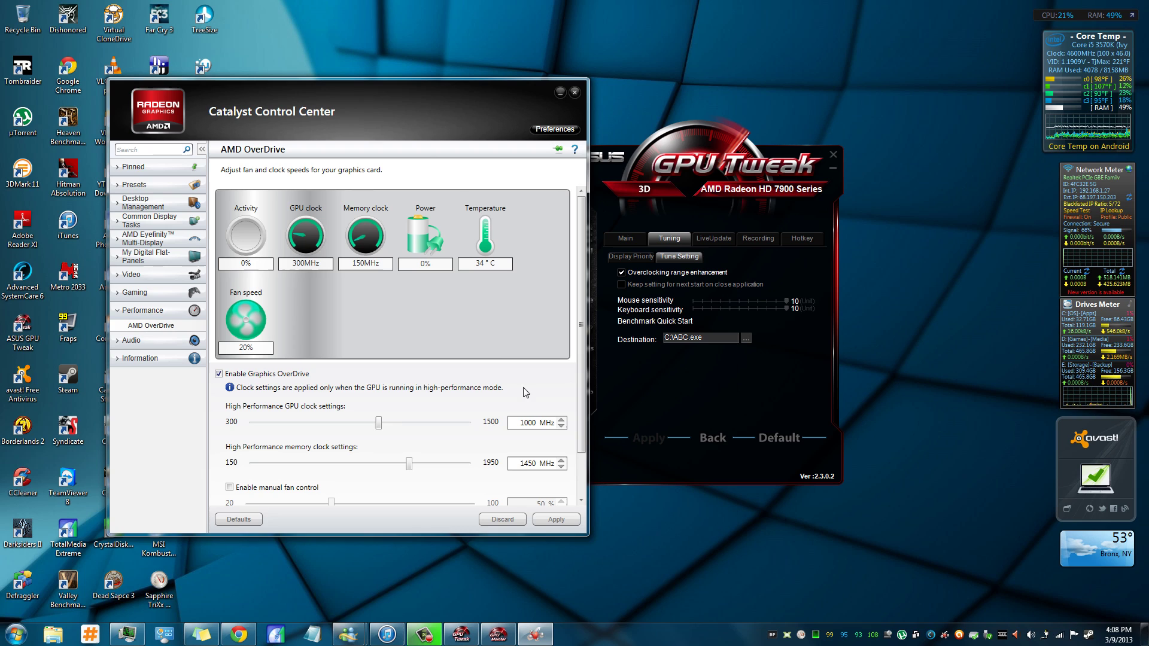
# Raise the GPU clock to 1500 MHz and try power control at +20% before returning it to 0%.
pyautogui.moveTo(380, 423); pyautogui.dragTo(480, 429)
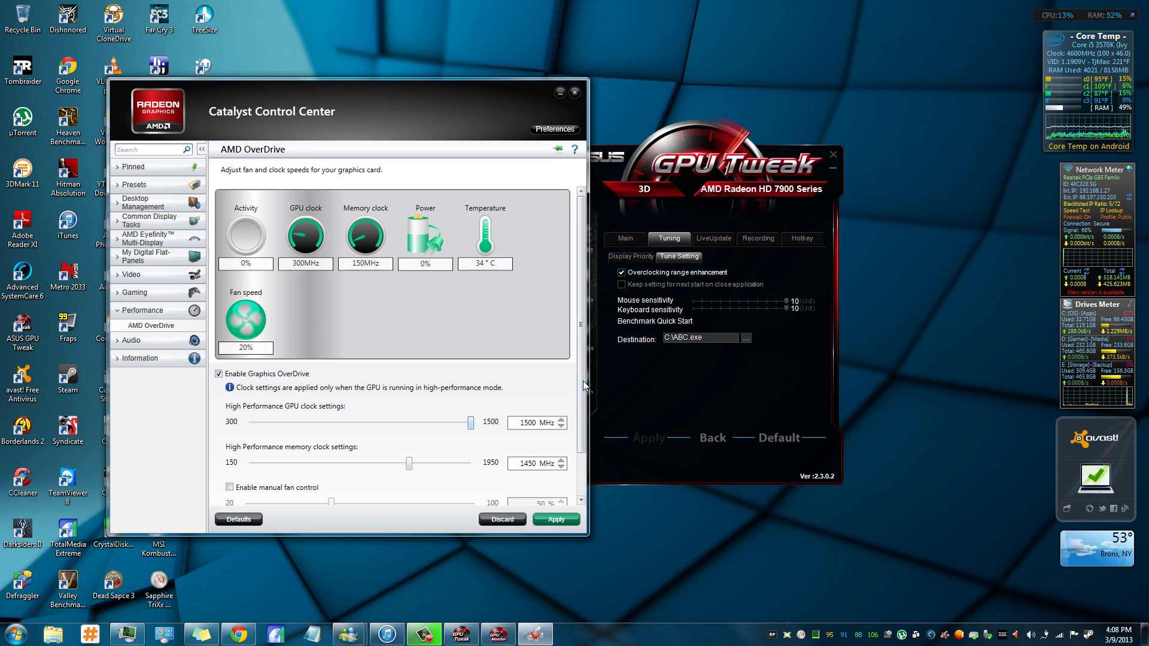
pyautogui.scroll(-1, 587, 436)
pyautogui.scroll(-1, 587, 436)
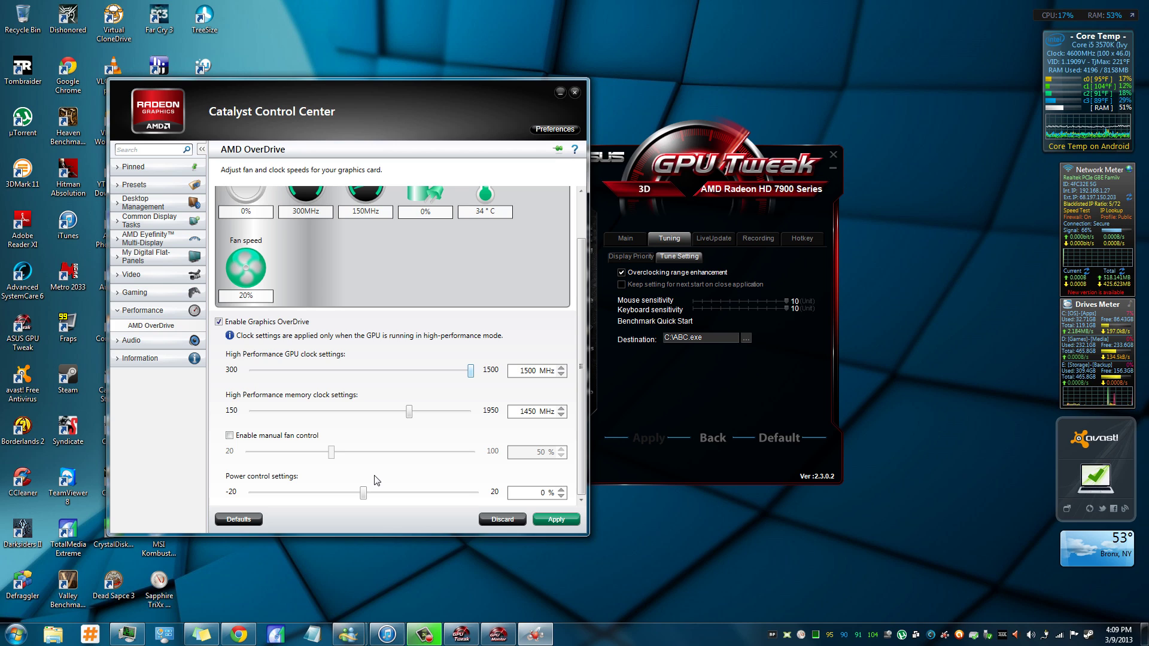
pyautogui.moveTo(363, 493); pyautogui.dragTo(483, 492)
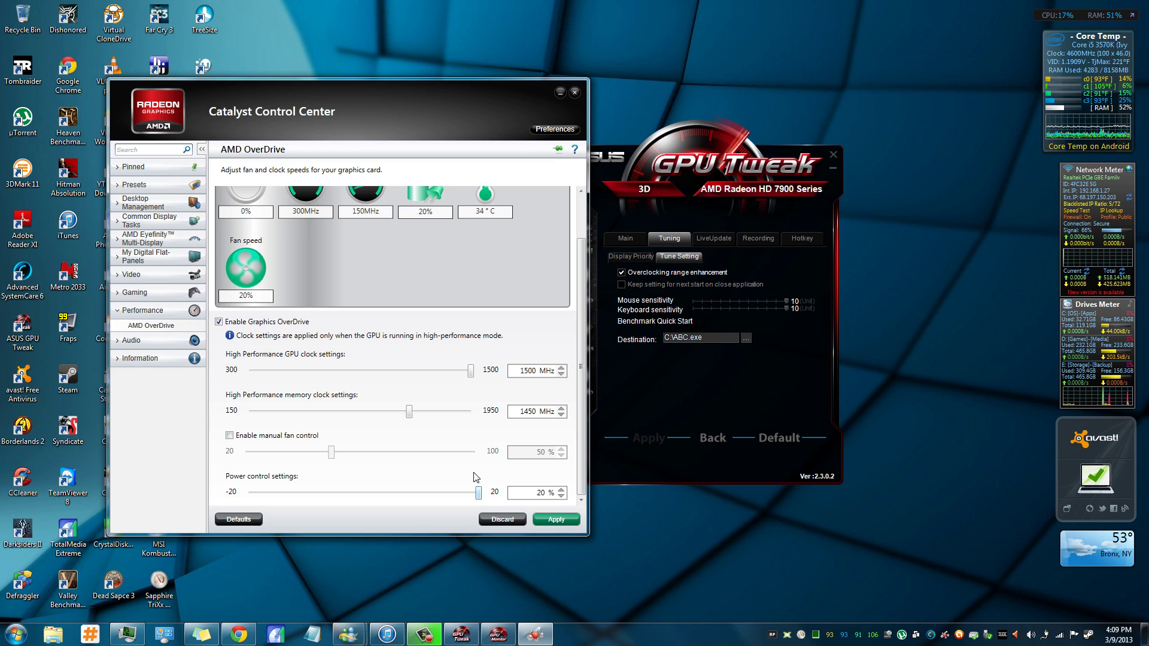
pyautogui.moveTo(478, 492); pyautogui.dragTo(366, 494)
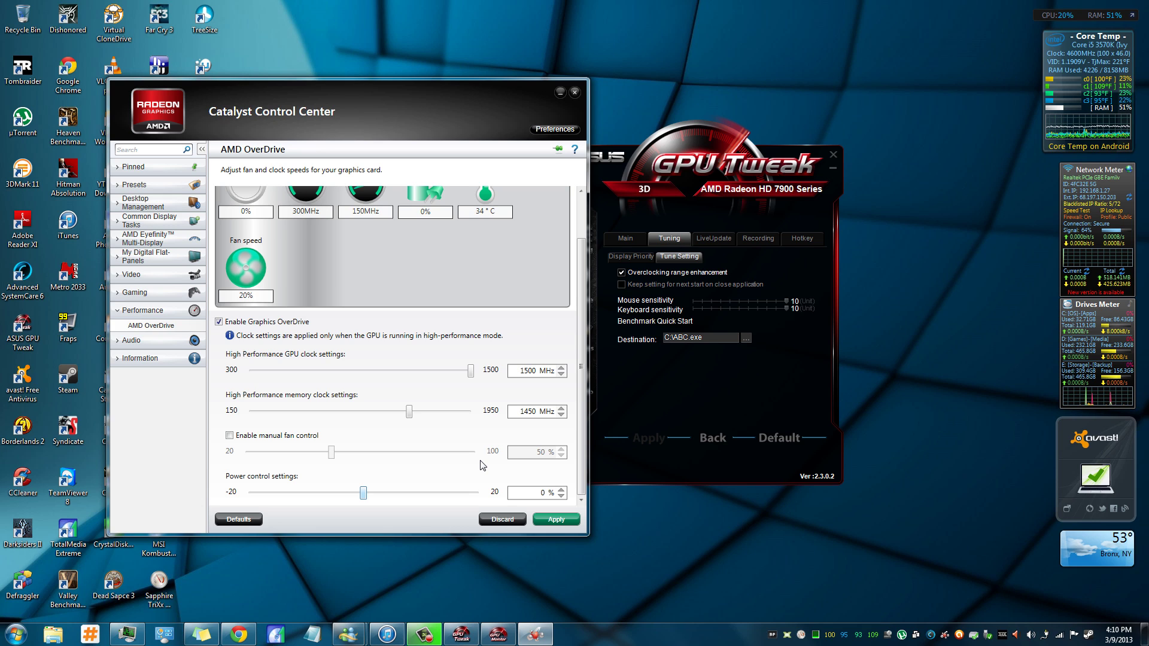
# Minimize Catalyst, check GPU Tweak's tuning sliders for Power Target, then minimize GPU Tweak to the tray.
pyautogui.click(561, 93)
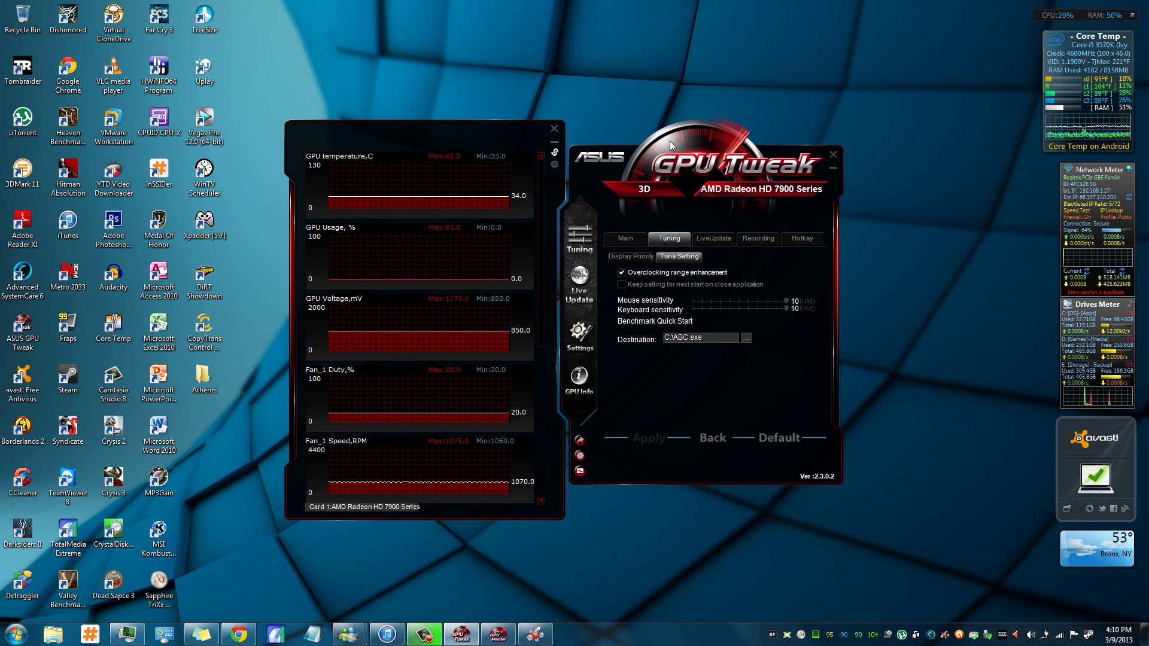
pyautogui.click(640, 246)
pyautogui.click(677, 244)
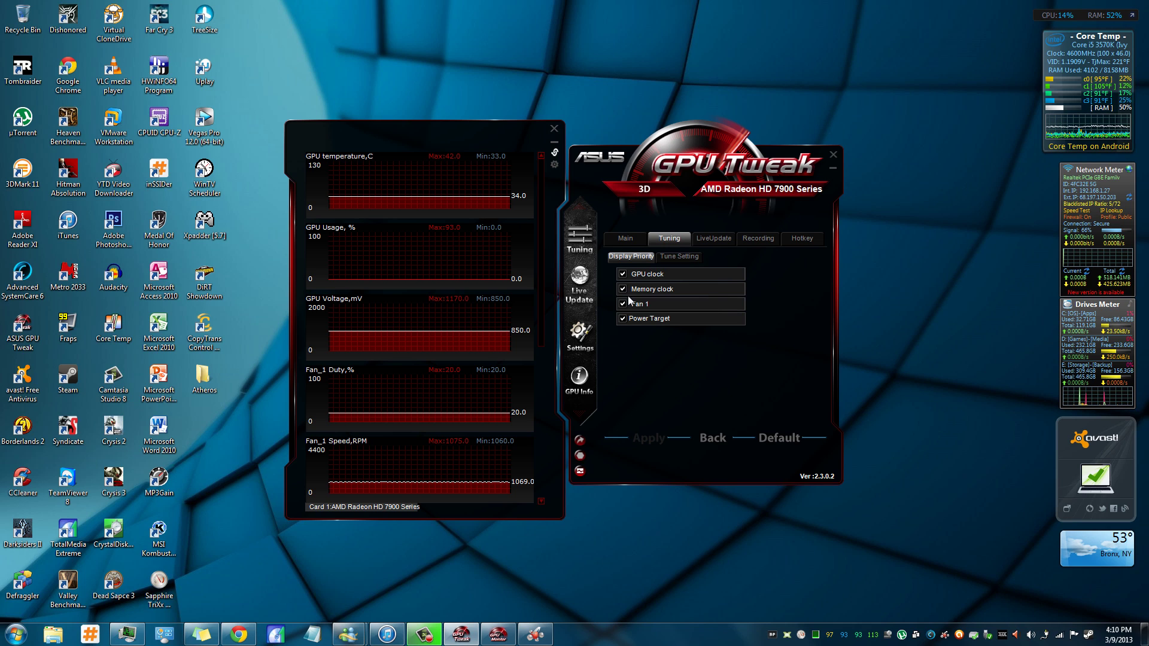
pyautogui.click(579, 236)
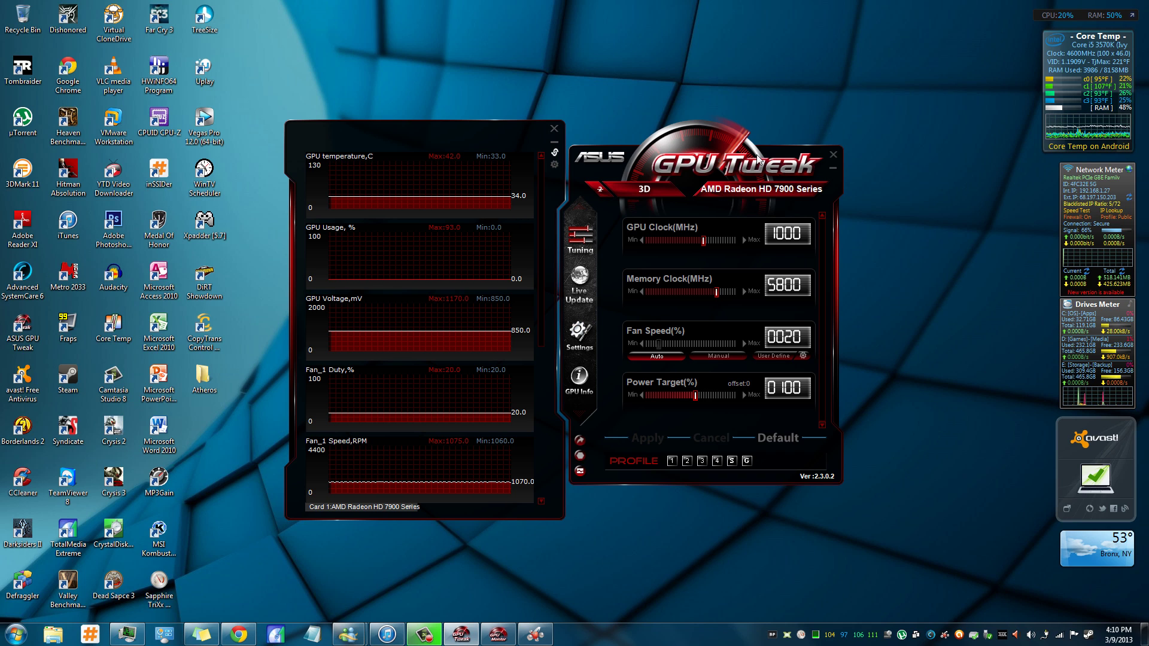
pyautogui.click(834, 171)
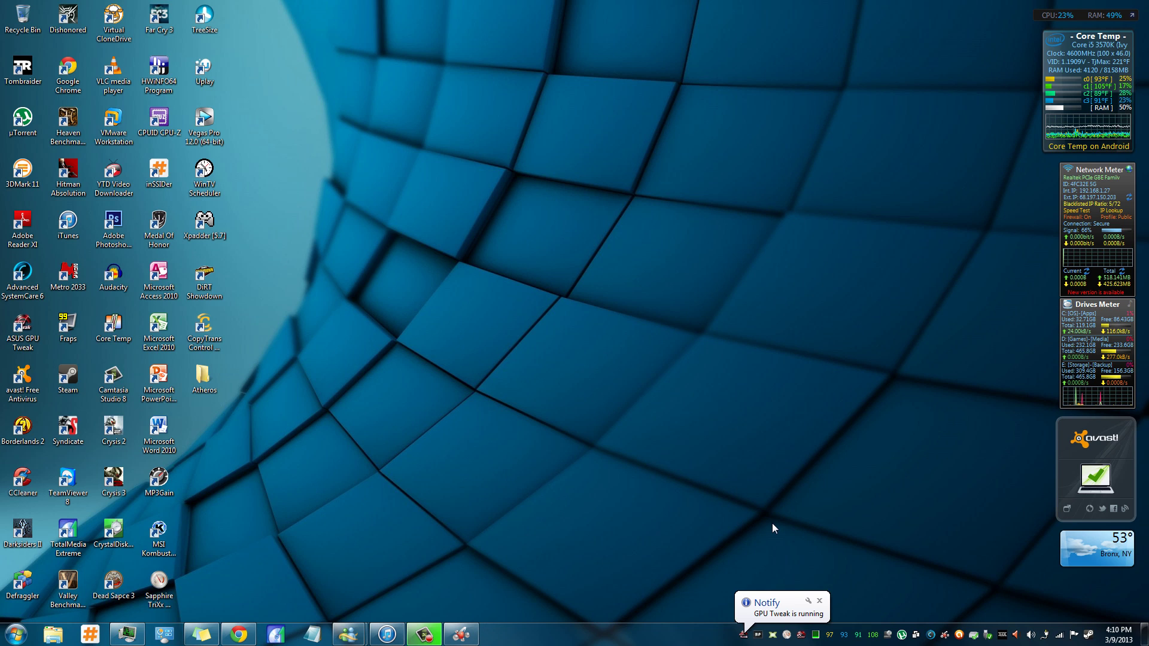
# Launch Sapphire TriXX to show GPU clock 1000, memory 1450 and VDDC 1112 on its Overclocking tab.
pyautogui.click(786, 634)
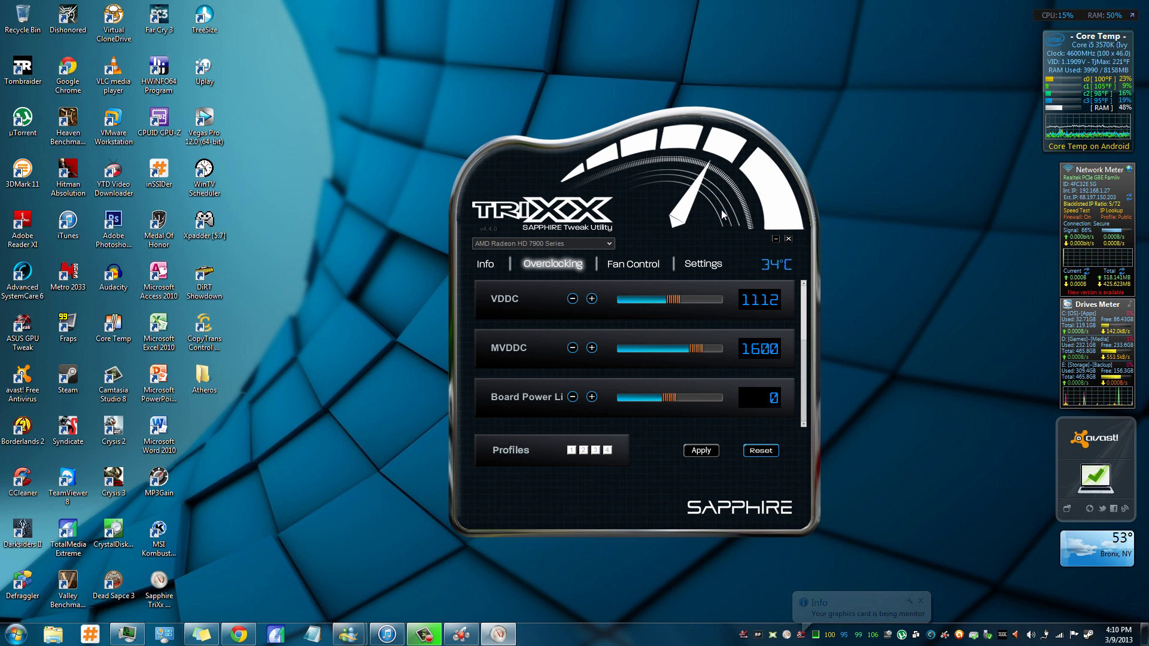
pyautogui.moveTo(805, 347); pyautogui.dragTo(803, 295)
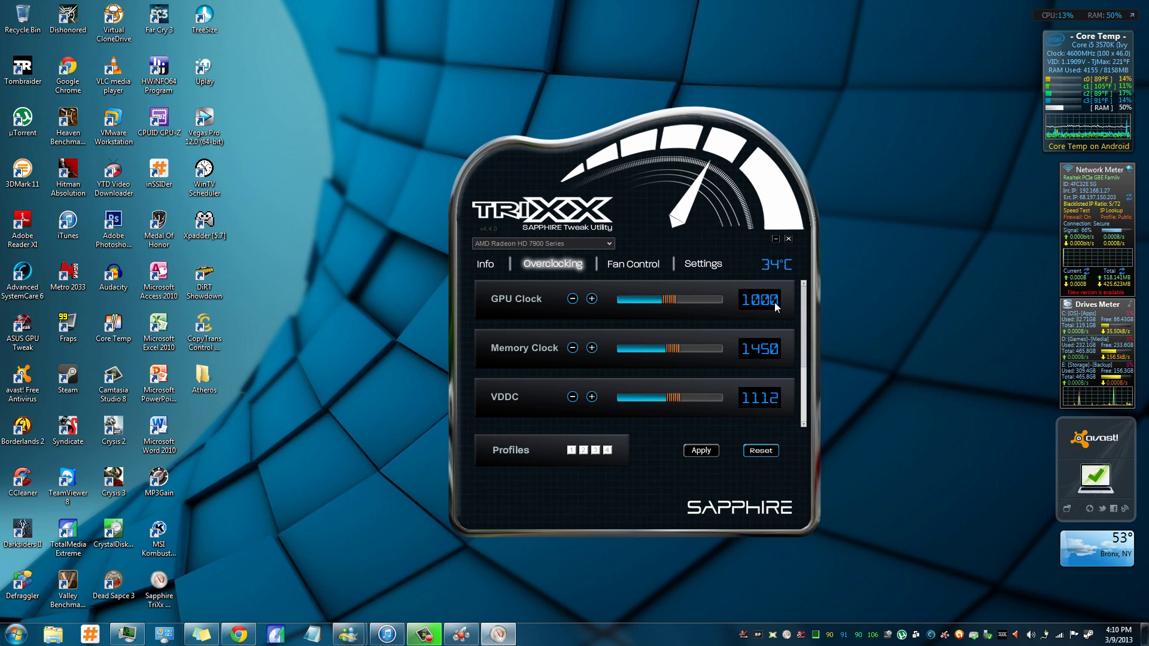
pyautogui.moveTo(733, 162); pyautogui.dragTo(693, 157)
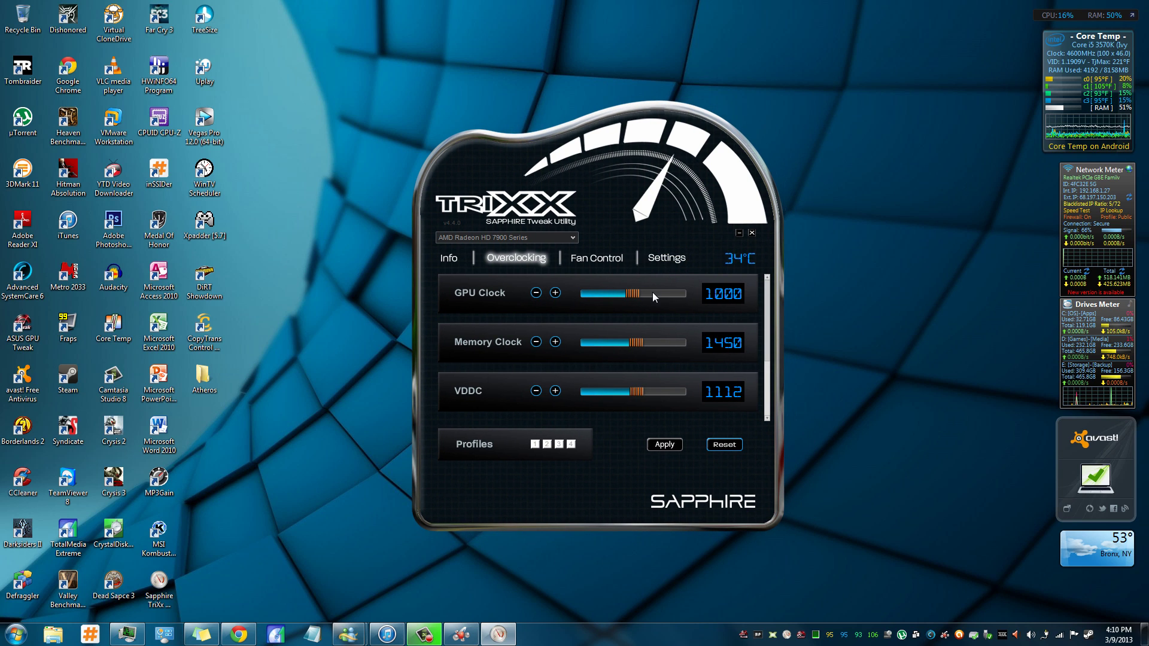
# Reopen GPU Tweak from the tray and place the TriXX window to its right.
pyautogui.doubleClick(744, 633)
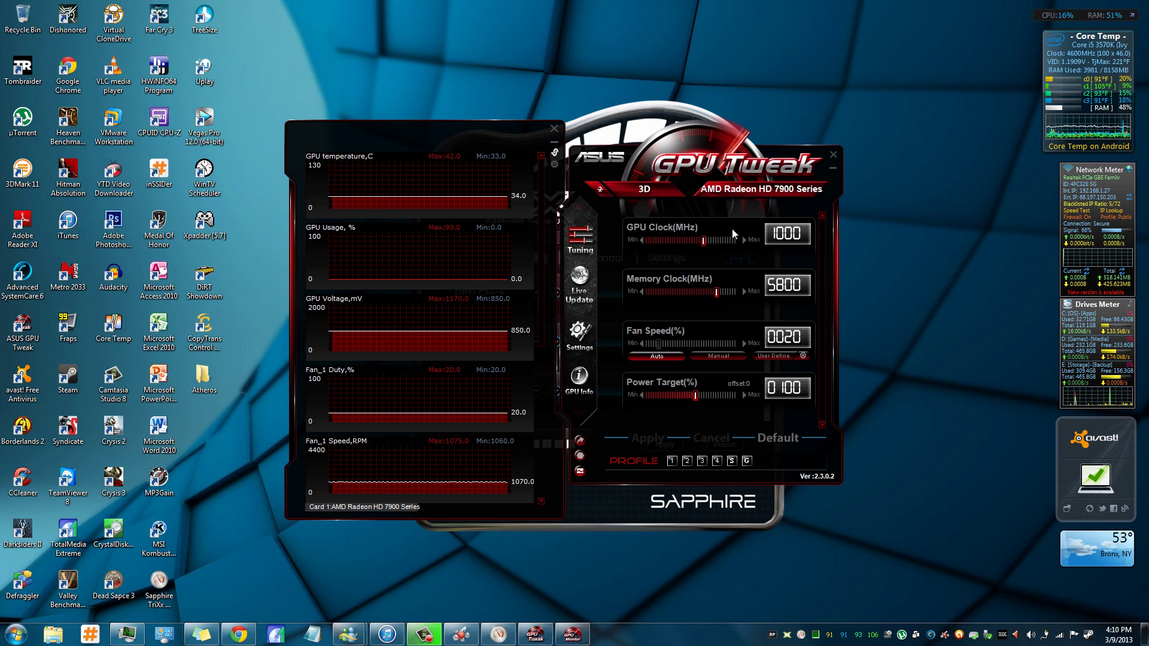
pyautogui.moveTo(713, 135); pyautogui.dragTo(888, 93)
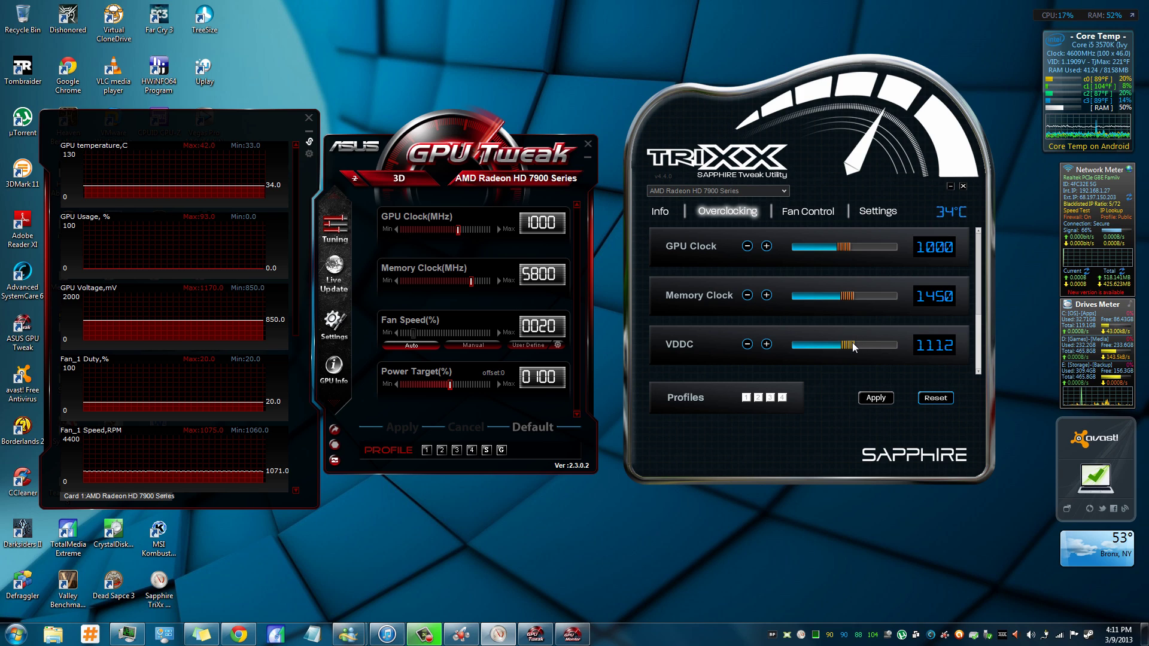
pyautogui.moveTo(854, 344); pyautogui.dragTo(910, 350)
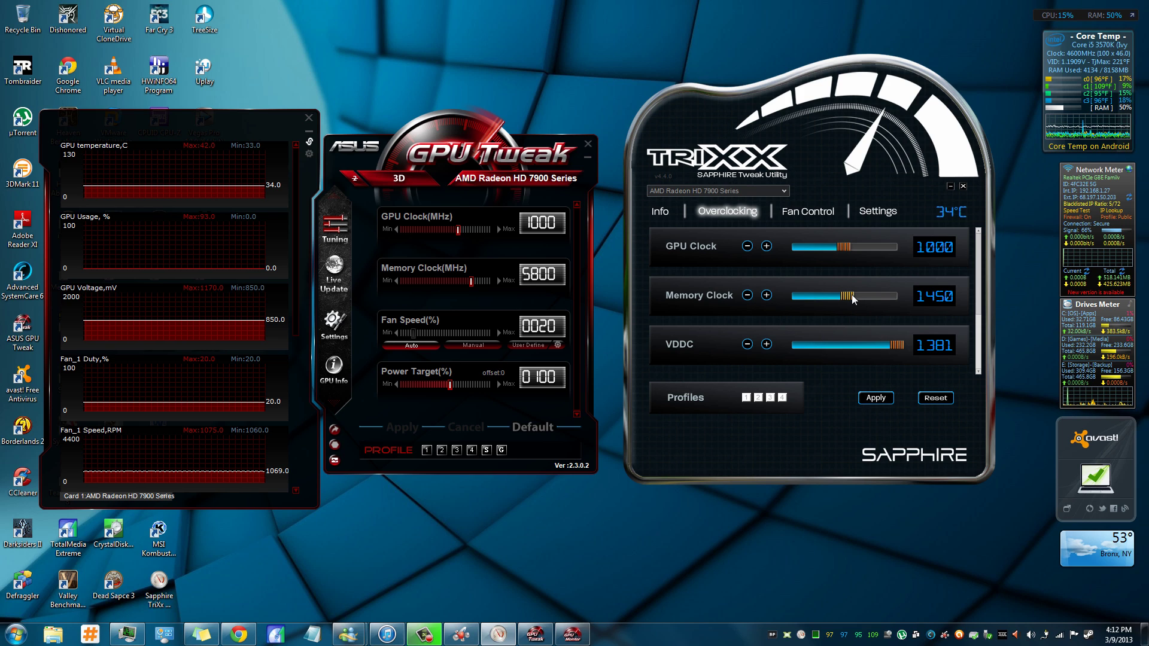
pyautogui.moveTo(852, 295); pyautogui.dragTo(926, 296)
pyautogui.click(817, 251)
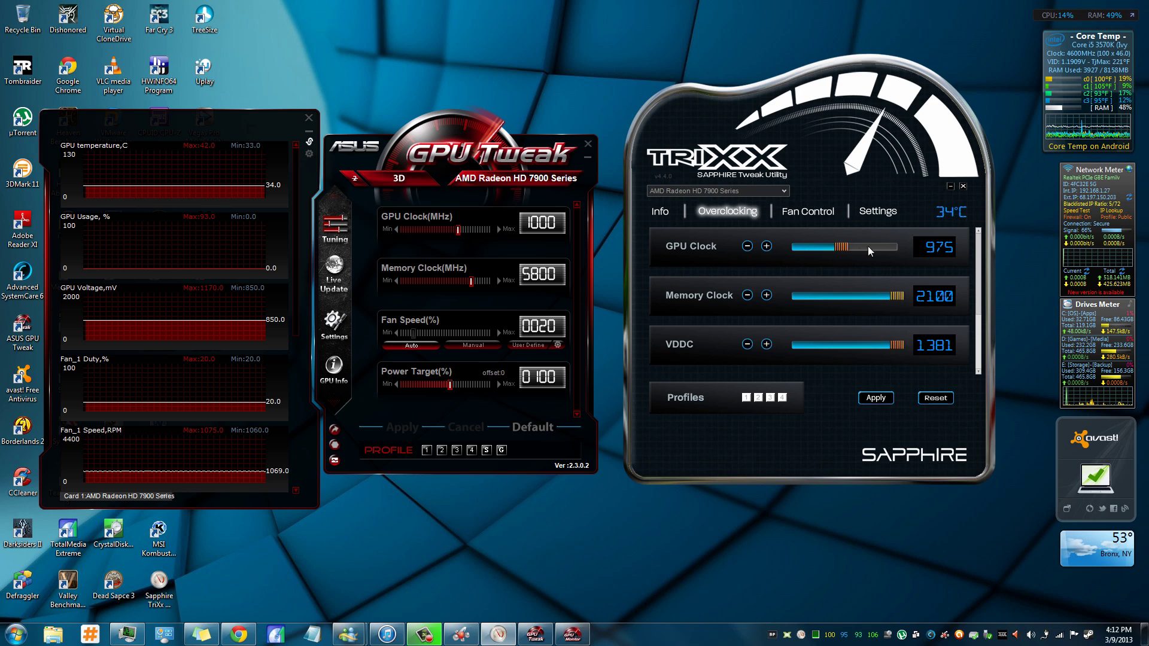
pyautogui.moveTo(836, 249); pyautogui.dragTo(980, 307)
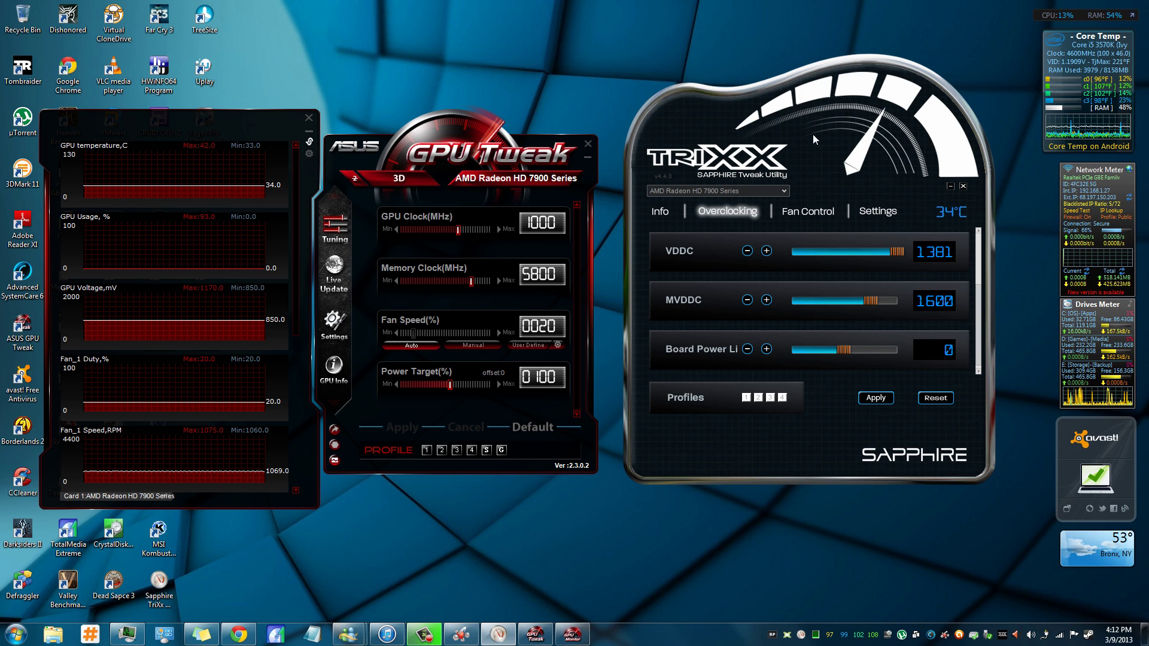
pyautogui.scroll(2, 915, 271)
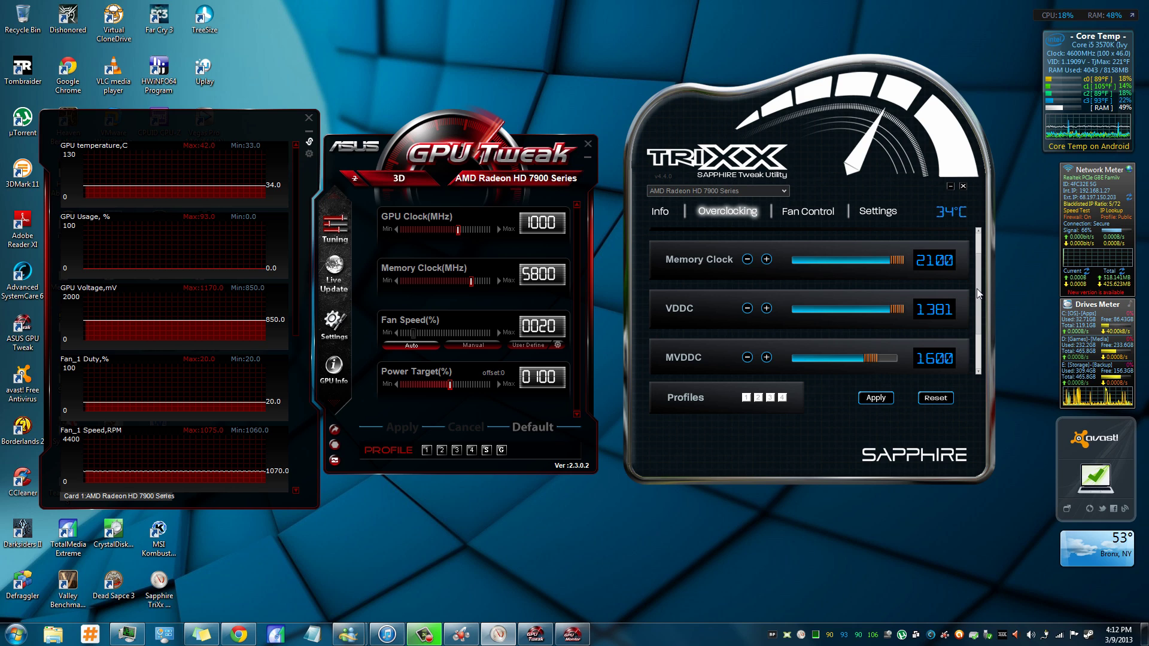
pyautogui.scroll(-2, 979, 328)
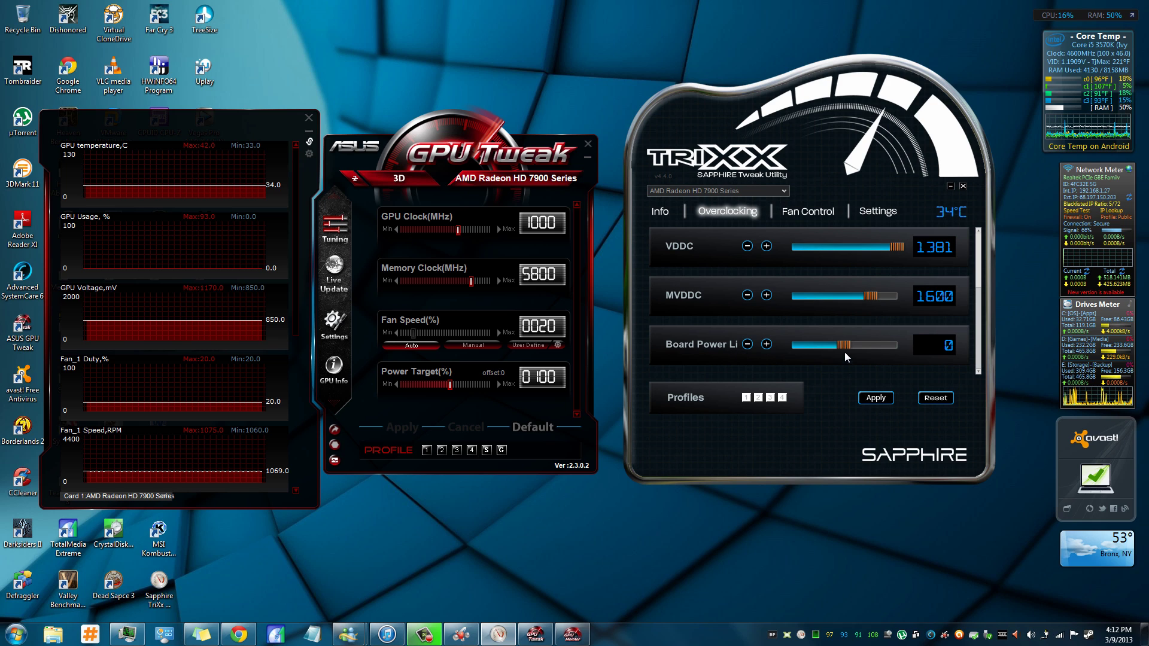
# Set OverDrive power control to +20% and load TriXX profile 1, giving 1220 MHz core and 1675 MHz memory.
pyautogui.click(461, 633)
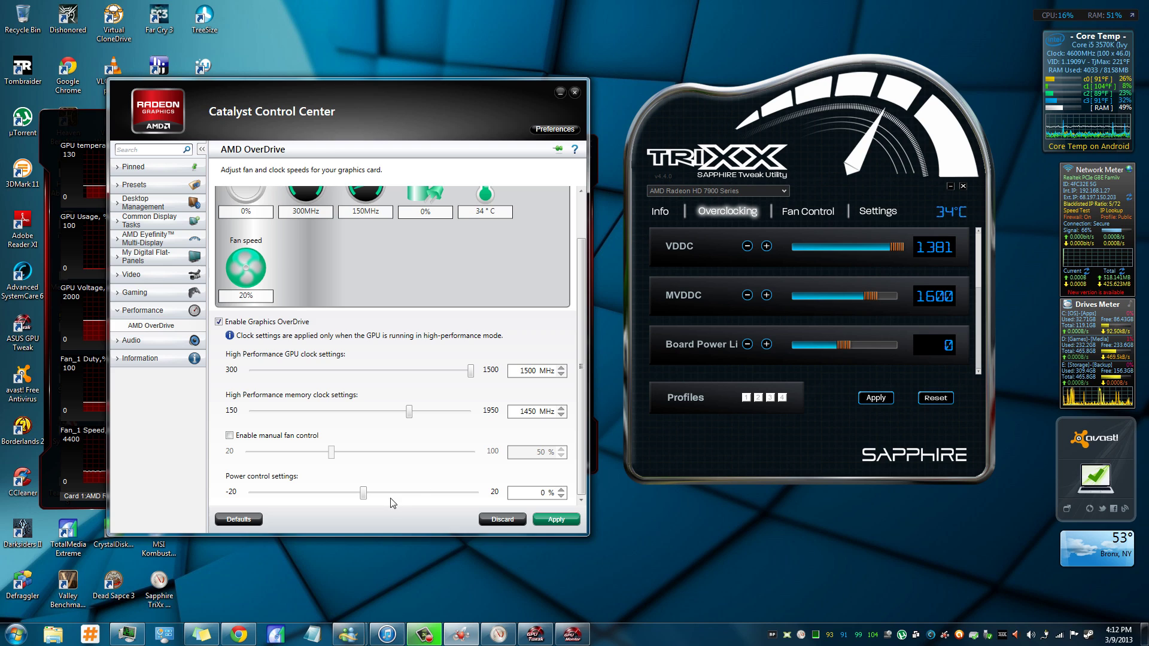
pyautogui.moveTo(364, 493); pyautogui.dragTo(478, 493)
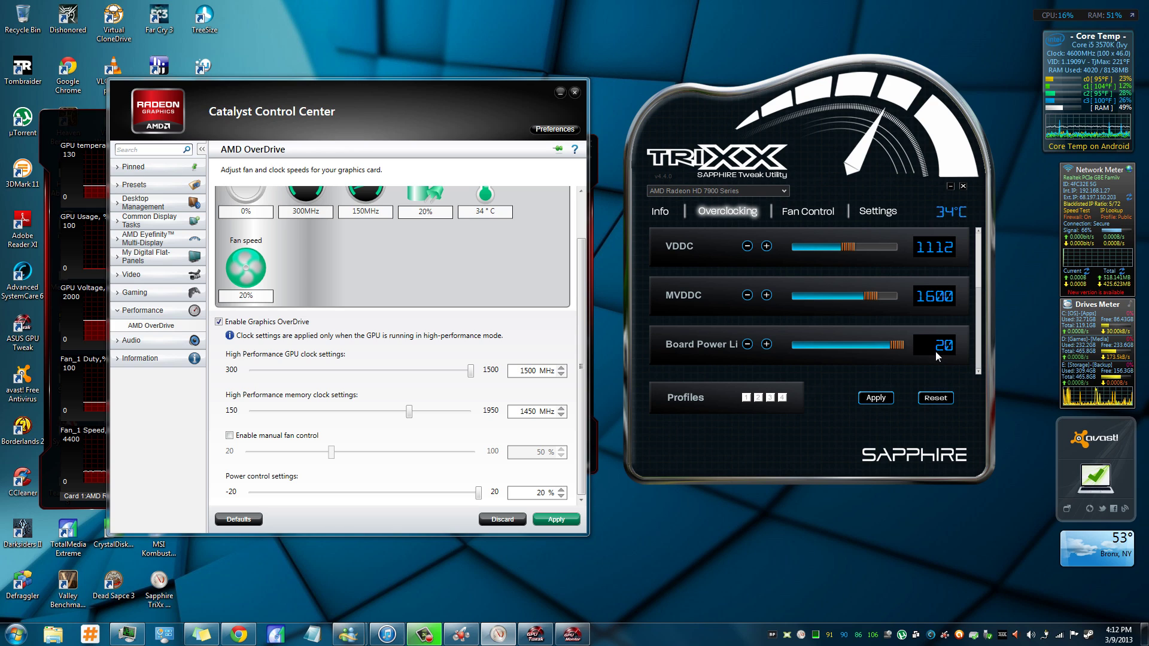
pyautogui.click(664, 215)
pyautogui.click(728, 211)
pyautogui.click(746, 398)
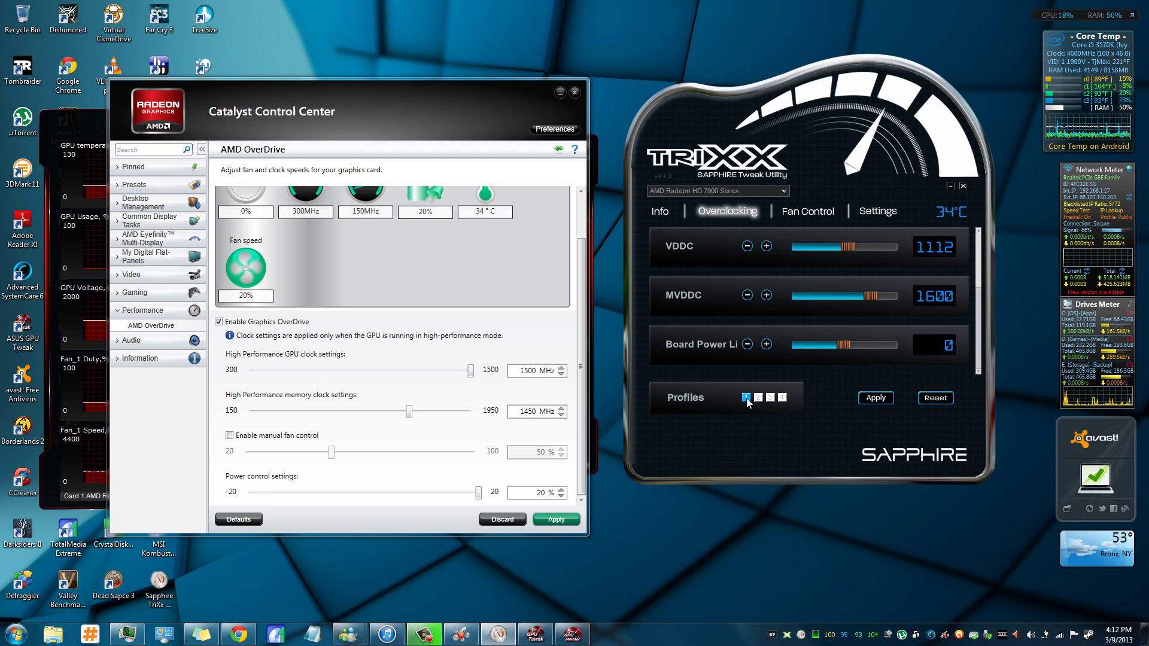
pyautogui.rightClick(747, 400)
pyautogui.click(755, 405)
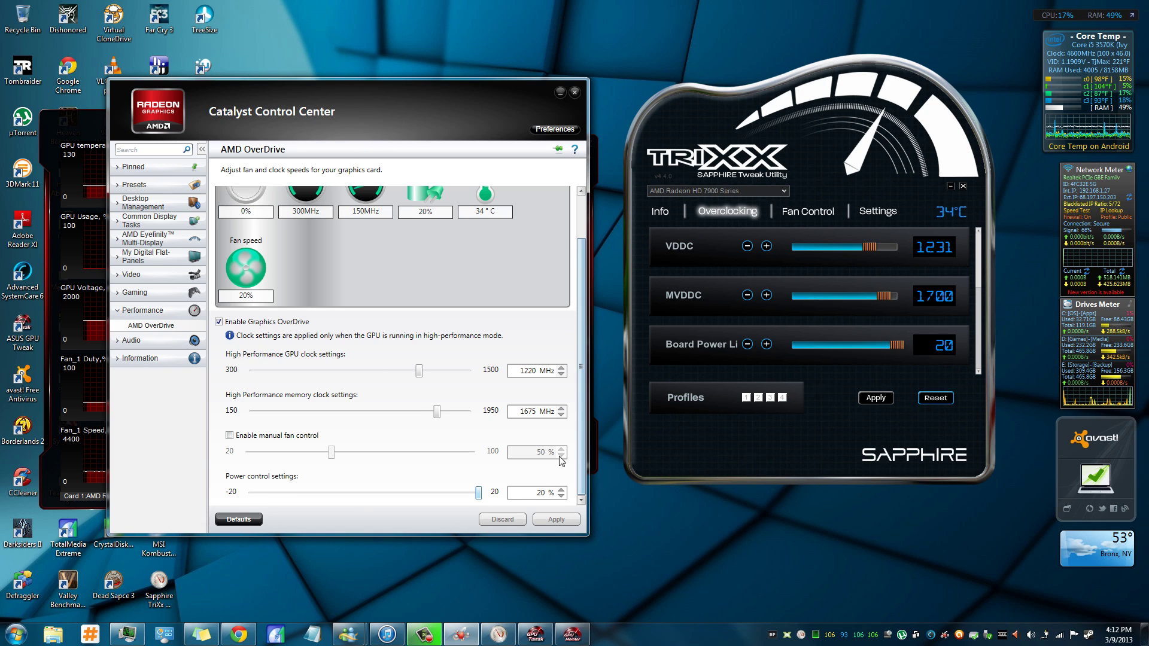
pyautogui.click(980, 233)
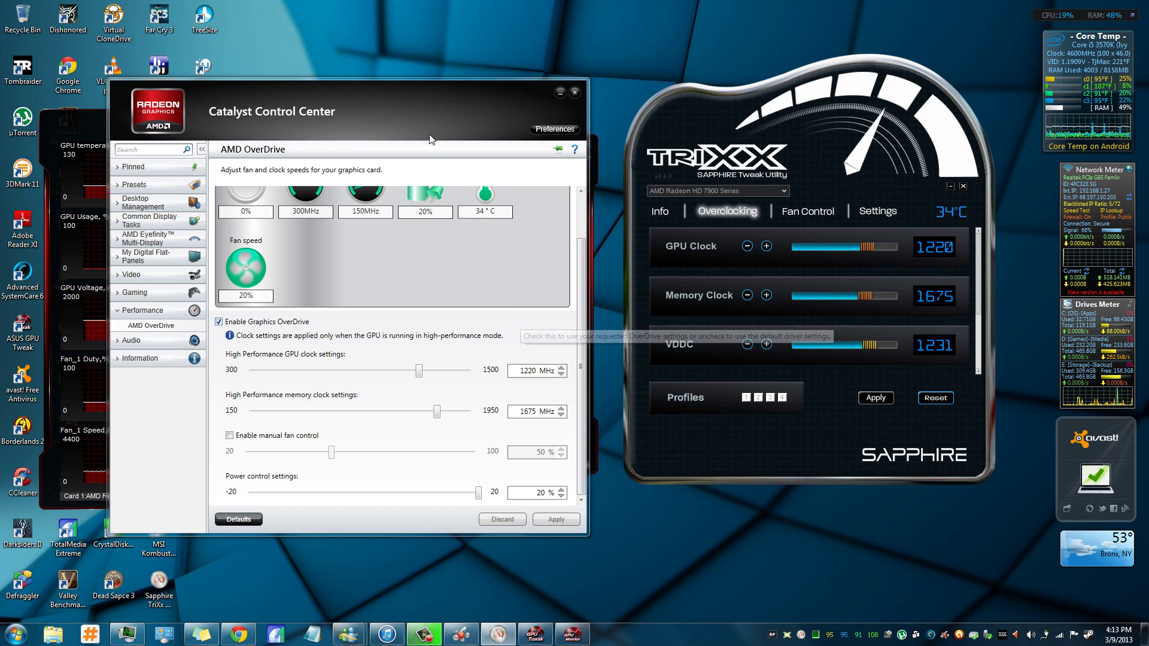
# Minimize Catalyst Control Center, hide GPU Tweak to the tray, and move TriXX left on the desktop.
pyautogui.moveTo(423, 91); pyautogui.dragTo(381, 215)
pyautogui.moveTo(462, 143); pyautogui.dragTo(461, 123)
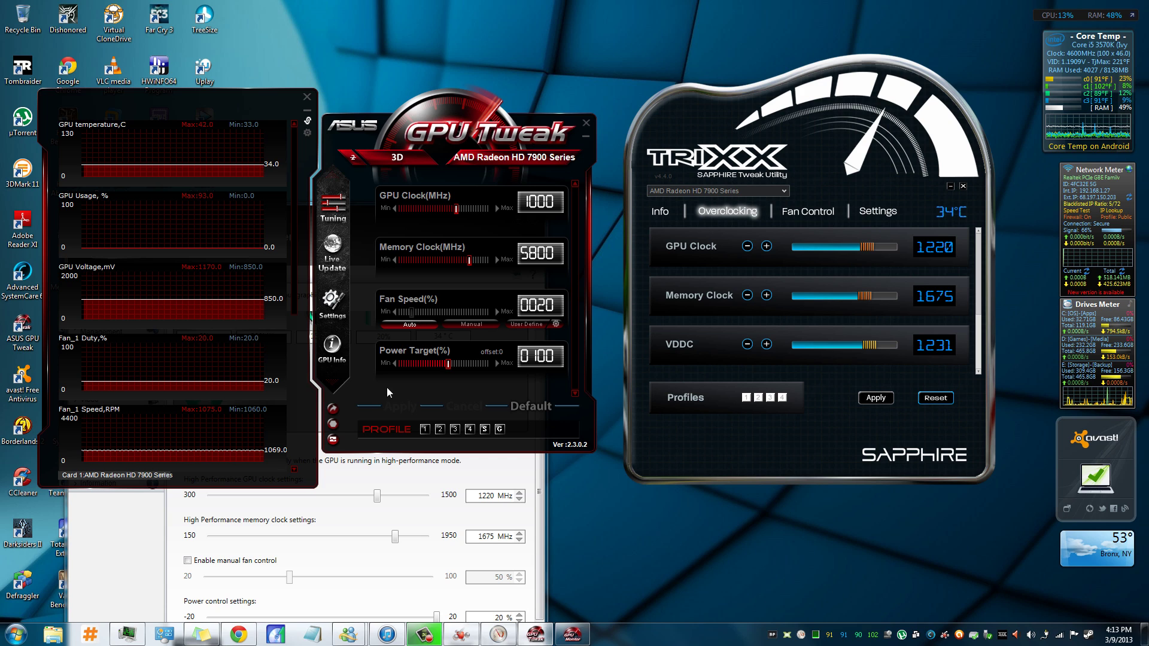
pyautogui.click(191, 505)
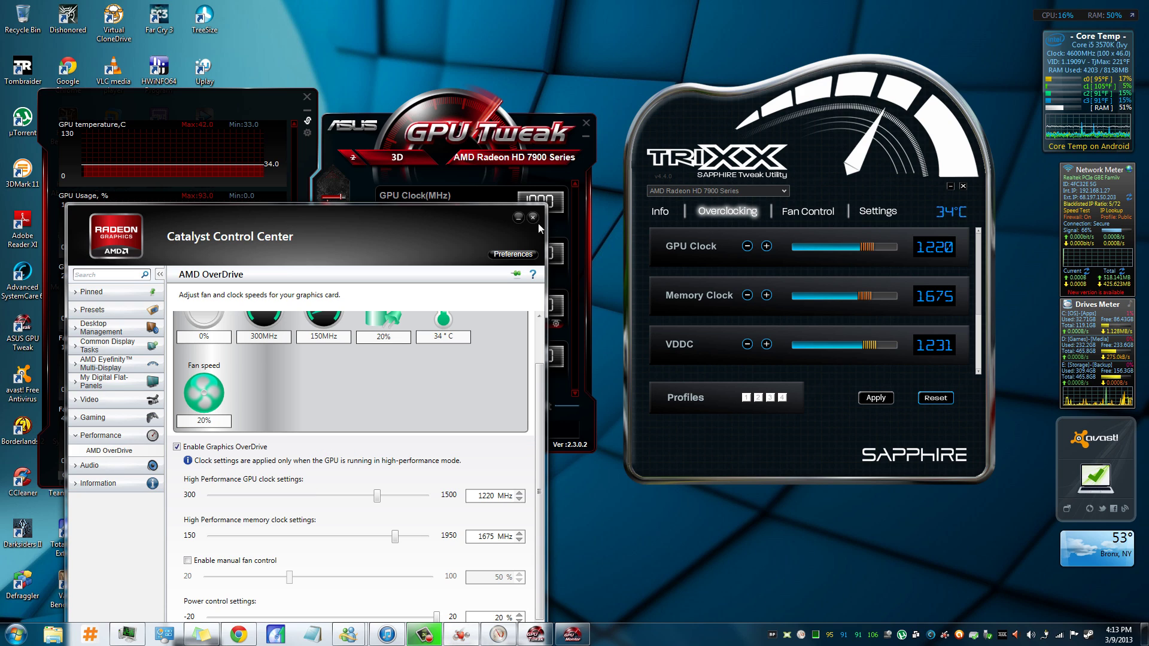
pyautogui.click(519, 218)
pyautogui.moveTo(588, 139); pyautogui.dragTo(593, 120)
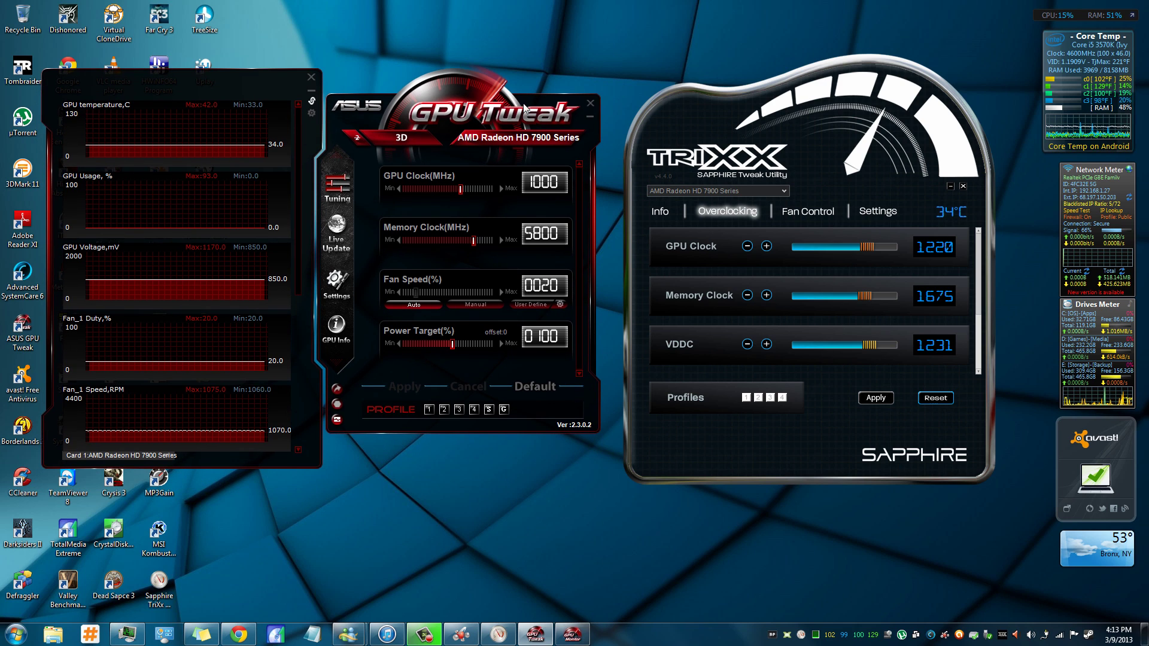
pyautogui.click(592, 118)
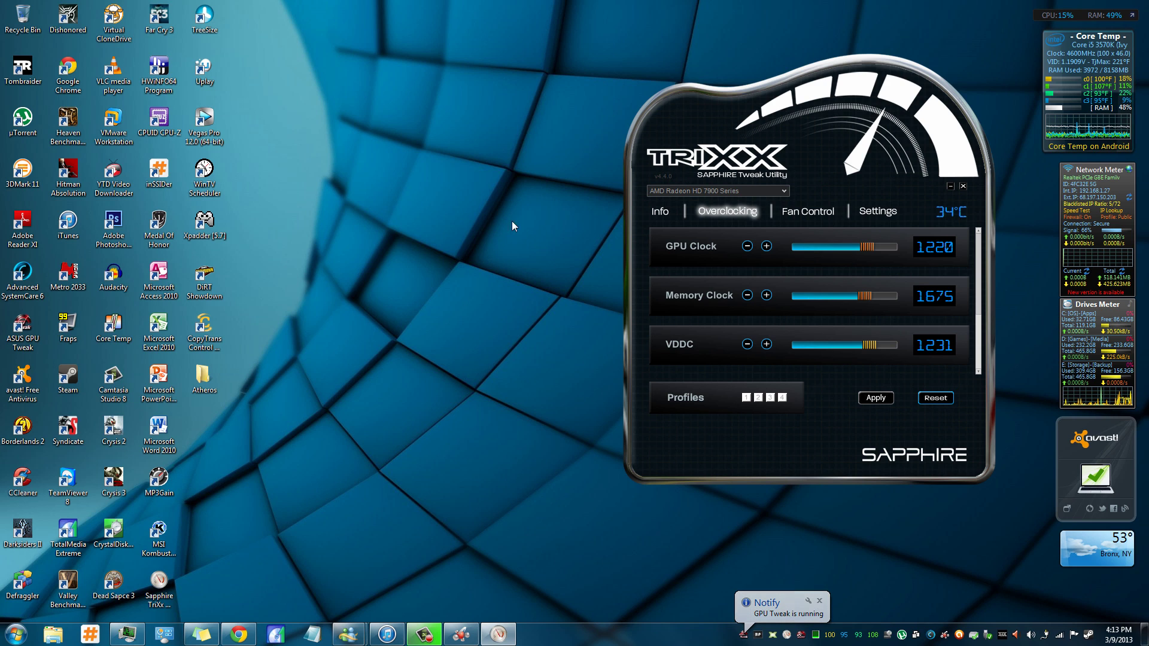
pyautogui.moveTo(795, 103); pyautogui.dragTo(678, 128)
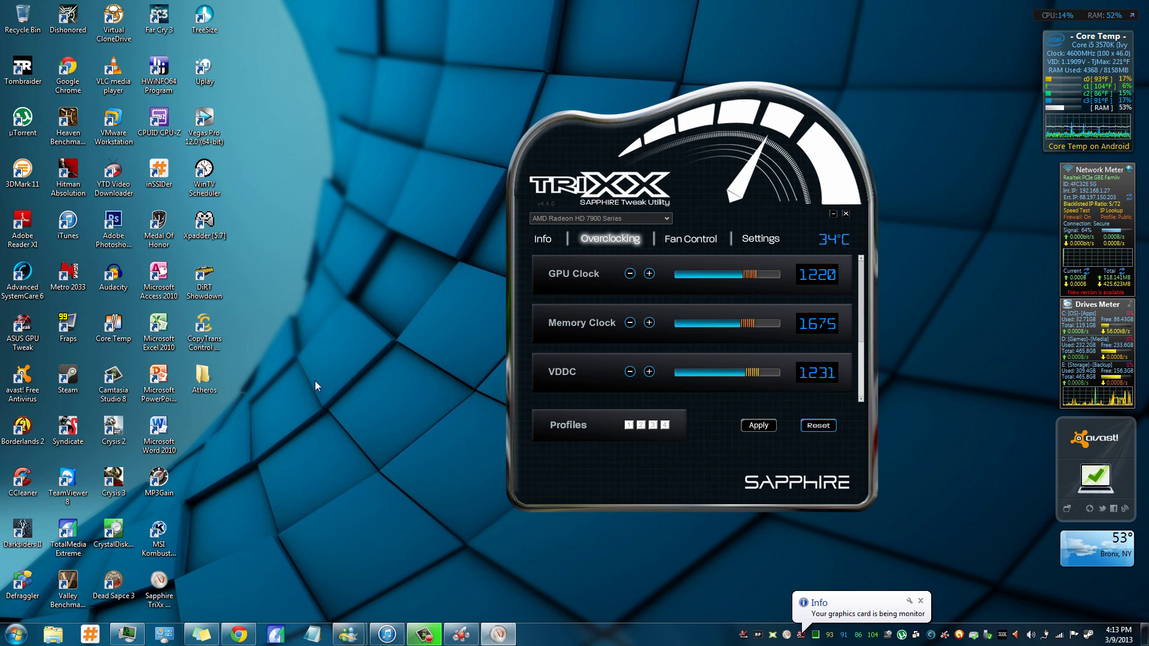
# Open an enlarged Notepad window and type 'Core clock: 1100Mhz' and 'Memory Clock: 1360MHz'.
pyautogui.press('super+8')
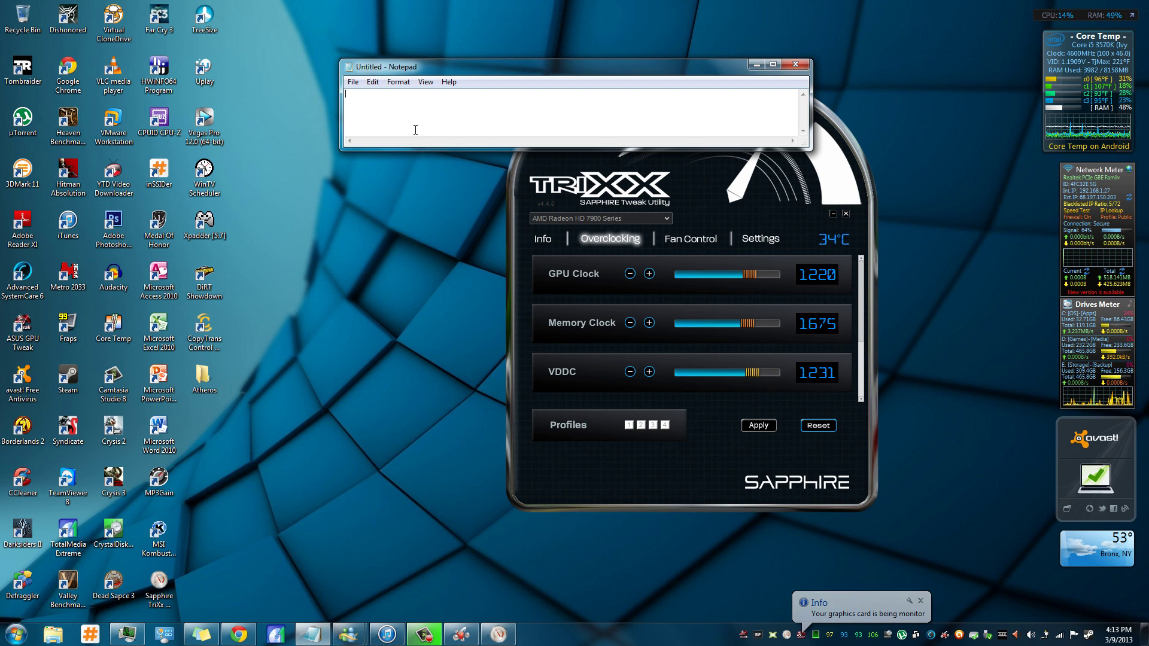
pyautogui.moveTo(340, 149); pyautogui.dragTo(231, 309)
pyautogui.write('Core clock')
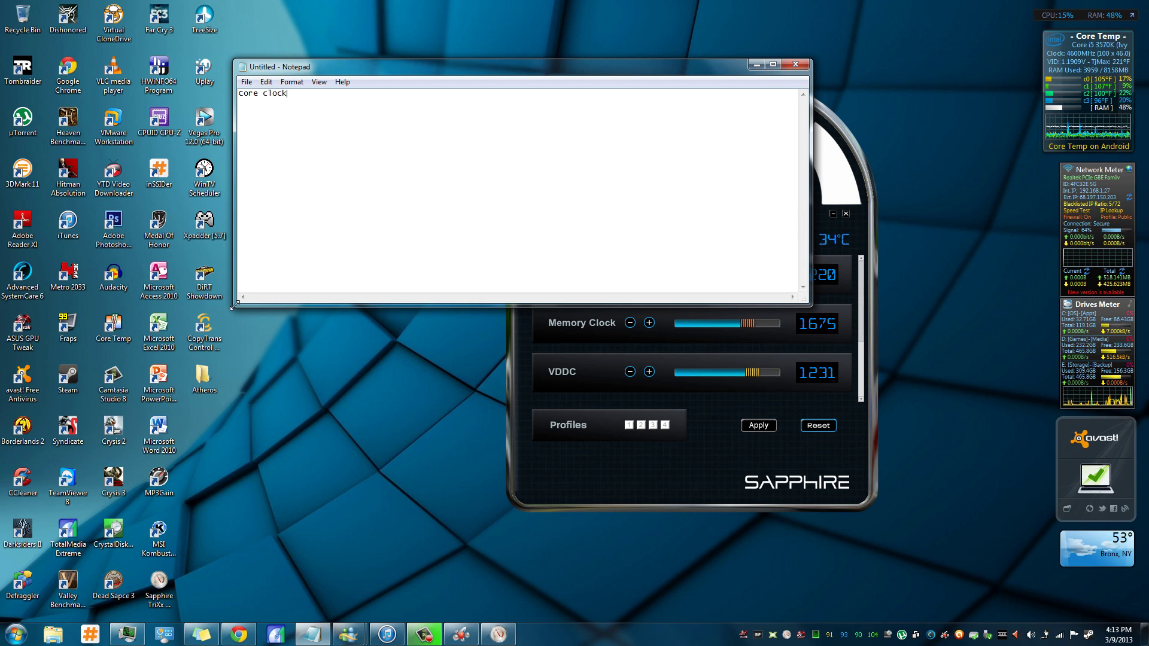
pyautogui.write(': 110')
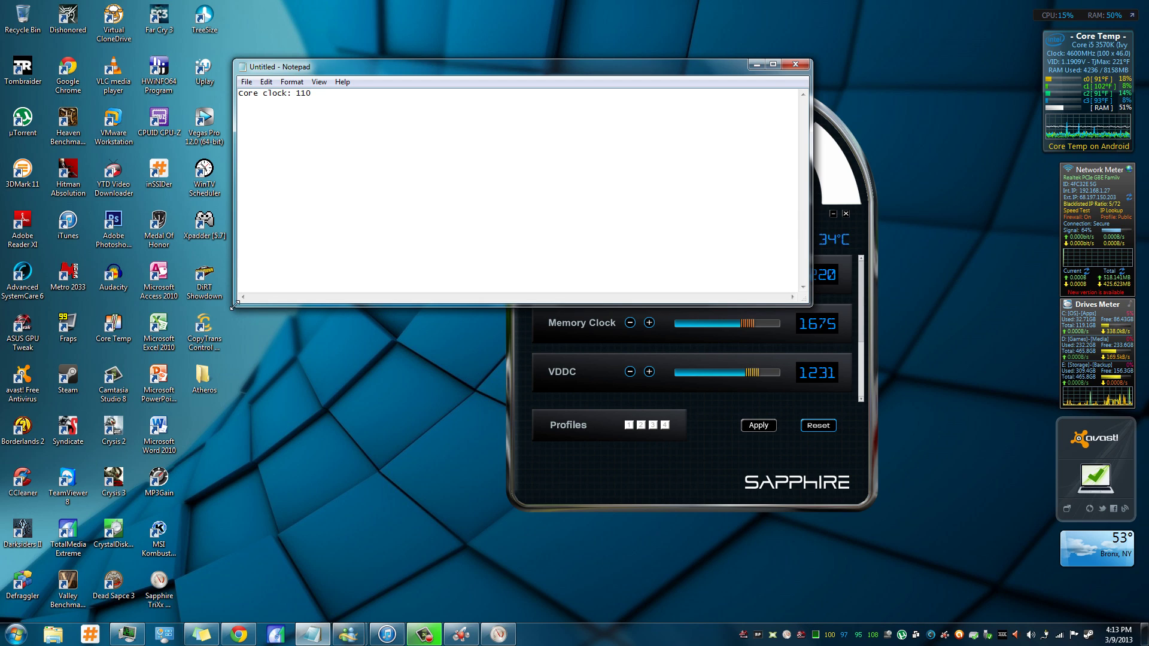
pyautogui.write('0Mhz ')
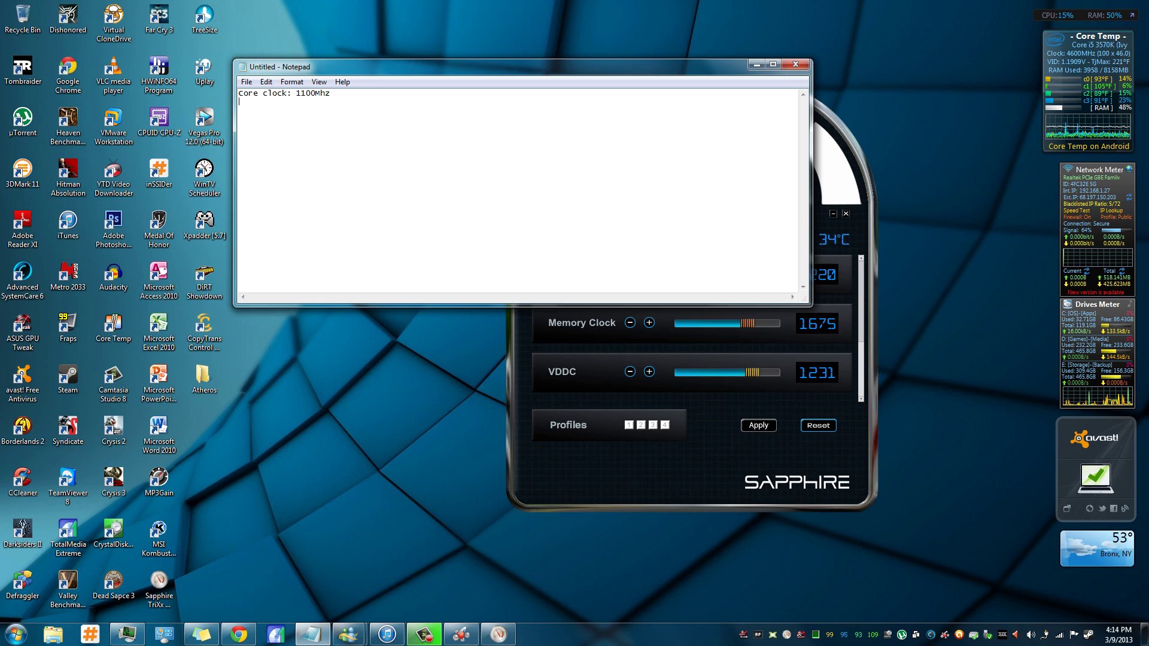
pyautogui.write('Memor')
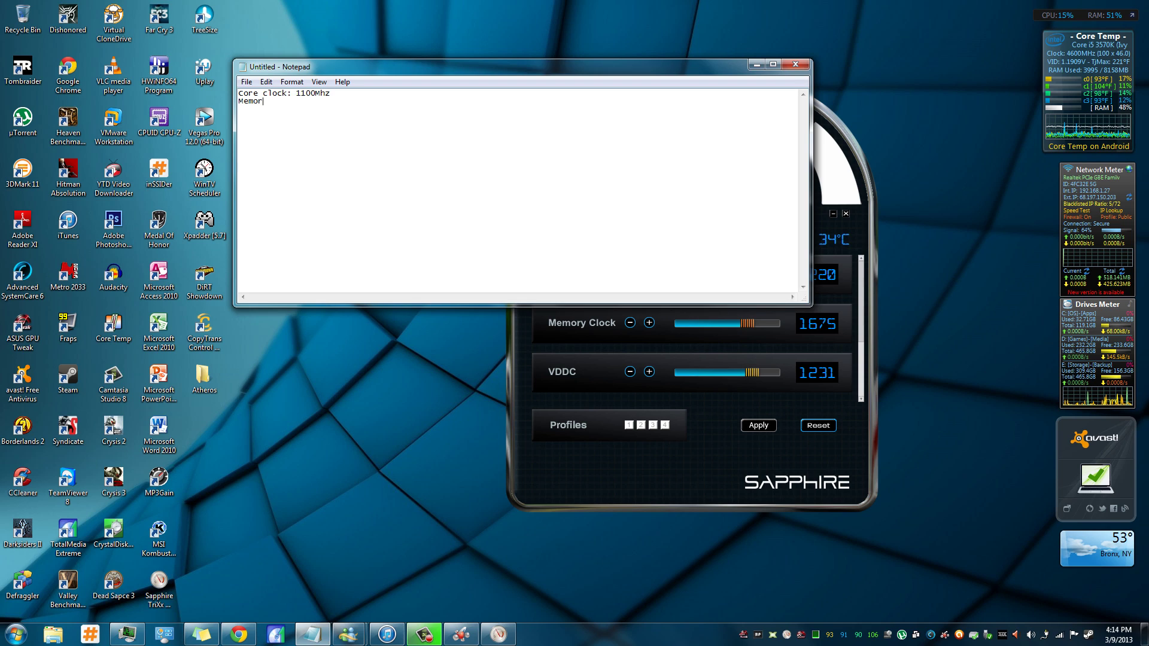
pyautogui.write('y Clock:')
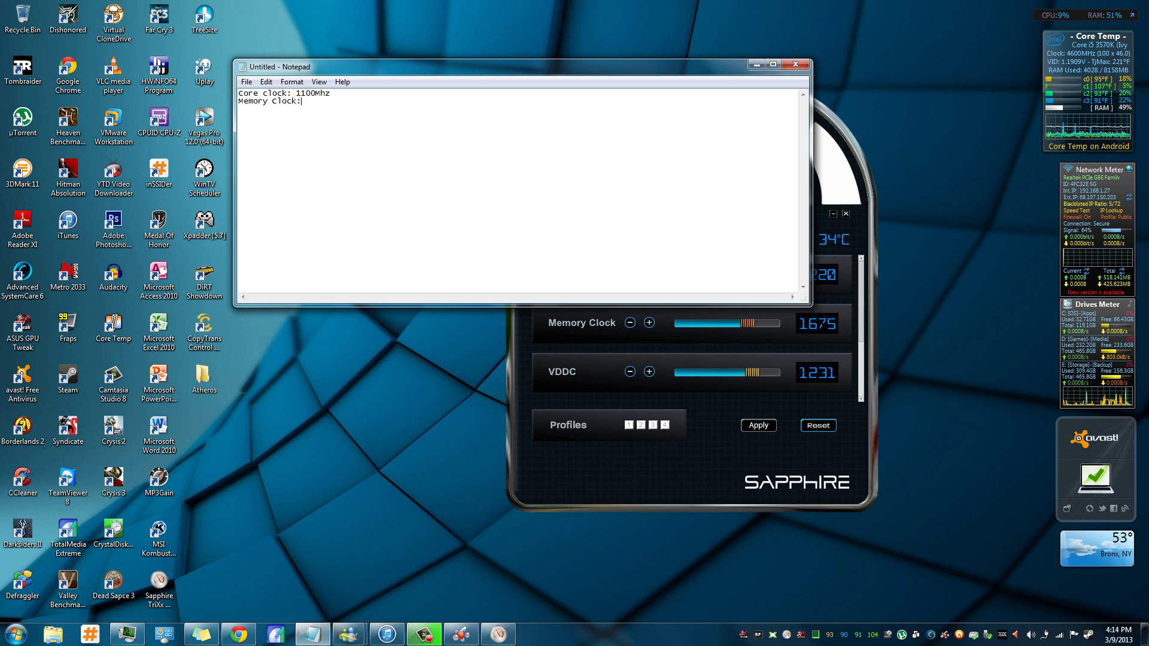
pyautogui.write(' 1')
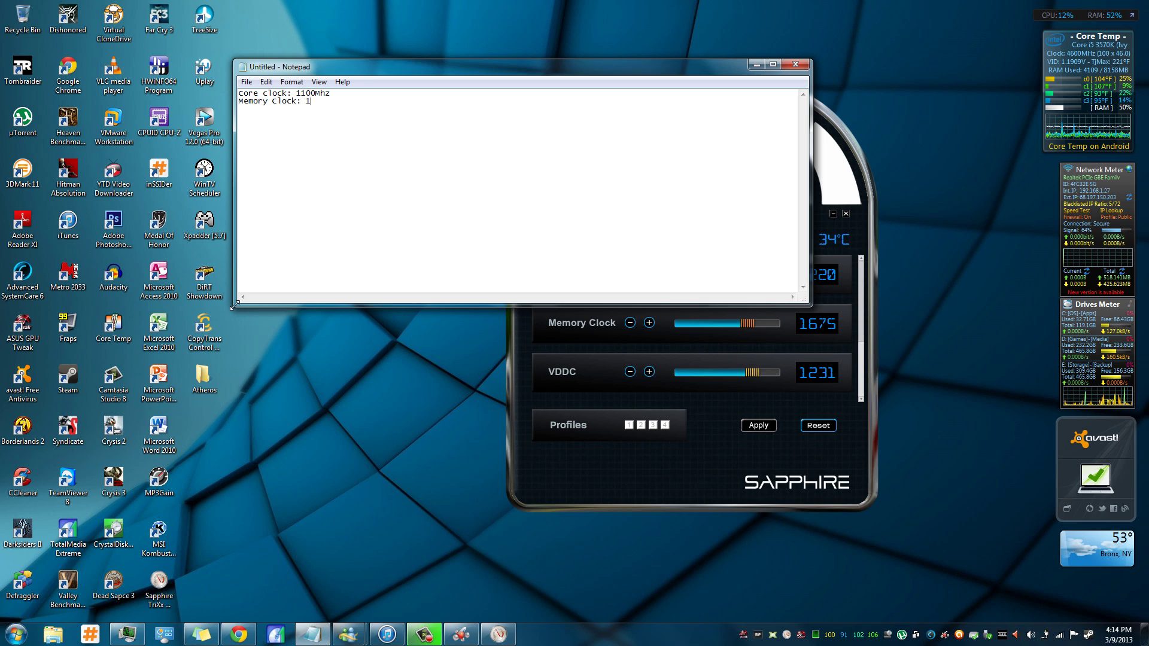
pyautogui.write('360MHz')
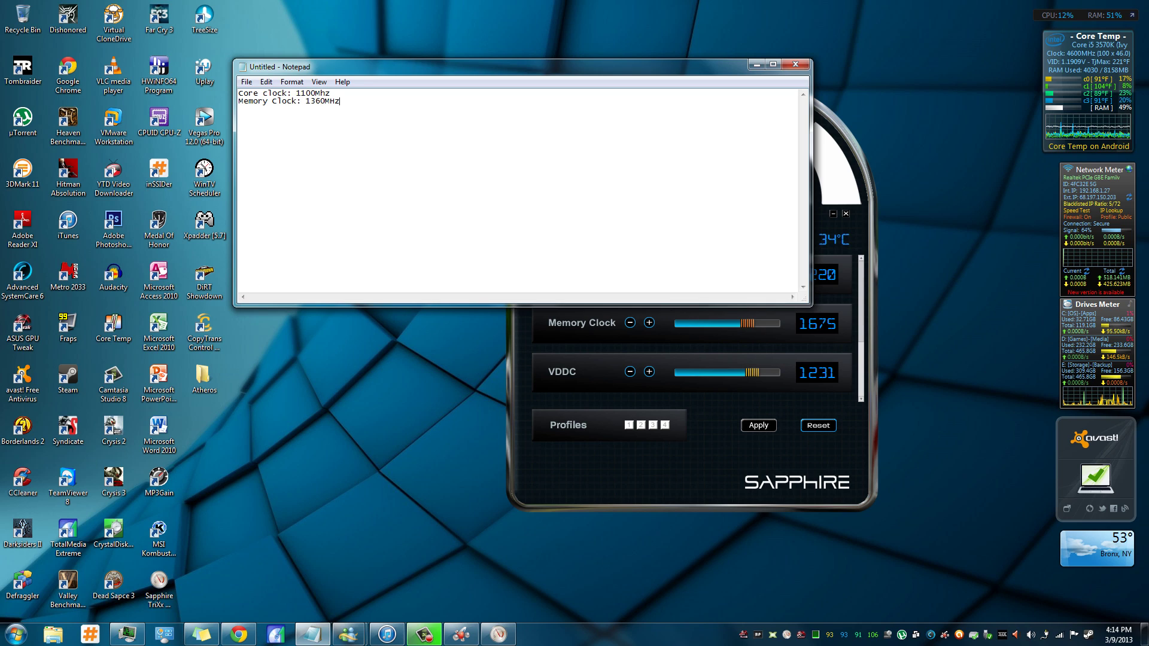
pyautogui.press('Return')
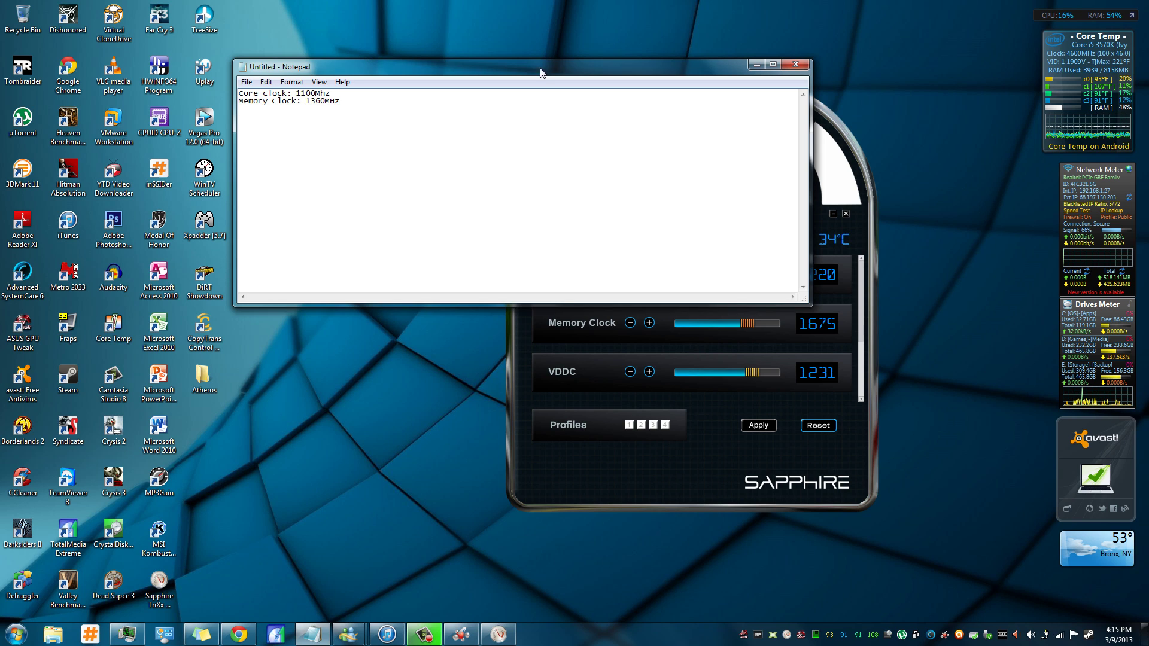
# Minimize the Notepad notes and nudge TriXX left so GPU 1220 and memory 1675 show.
pyautogui.click(756, 64)
pyautogui.moveTo(735, 117); pyautogui.dragTo(723, 123)
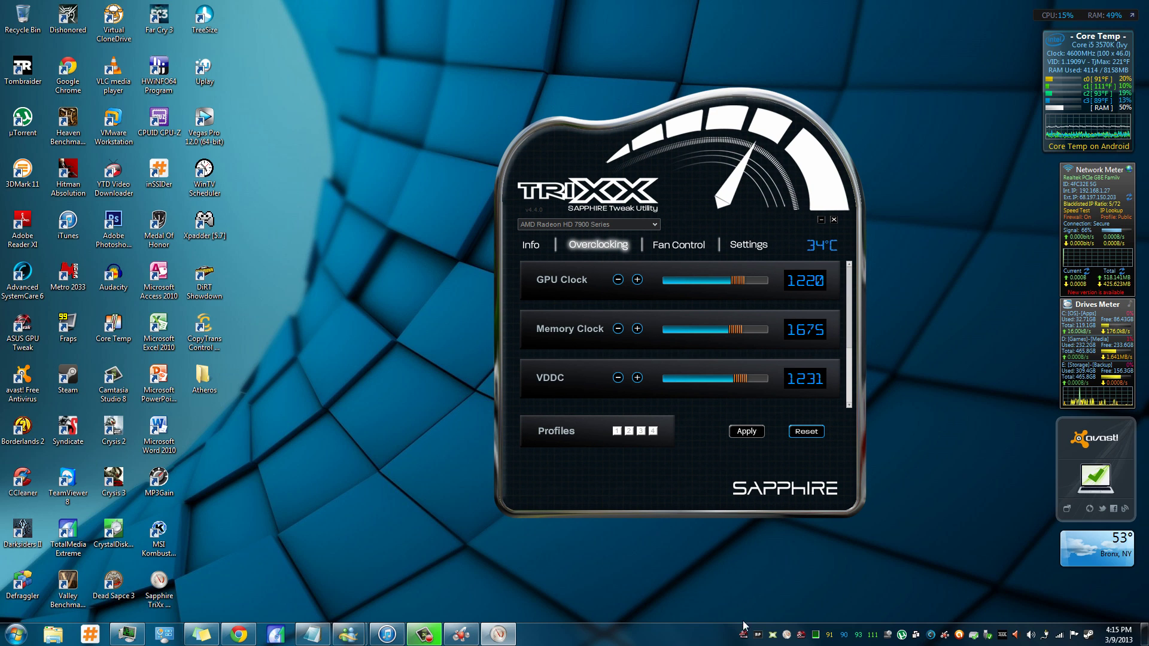